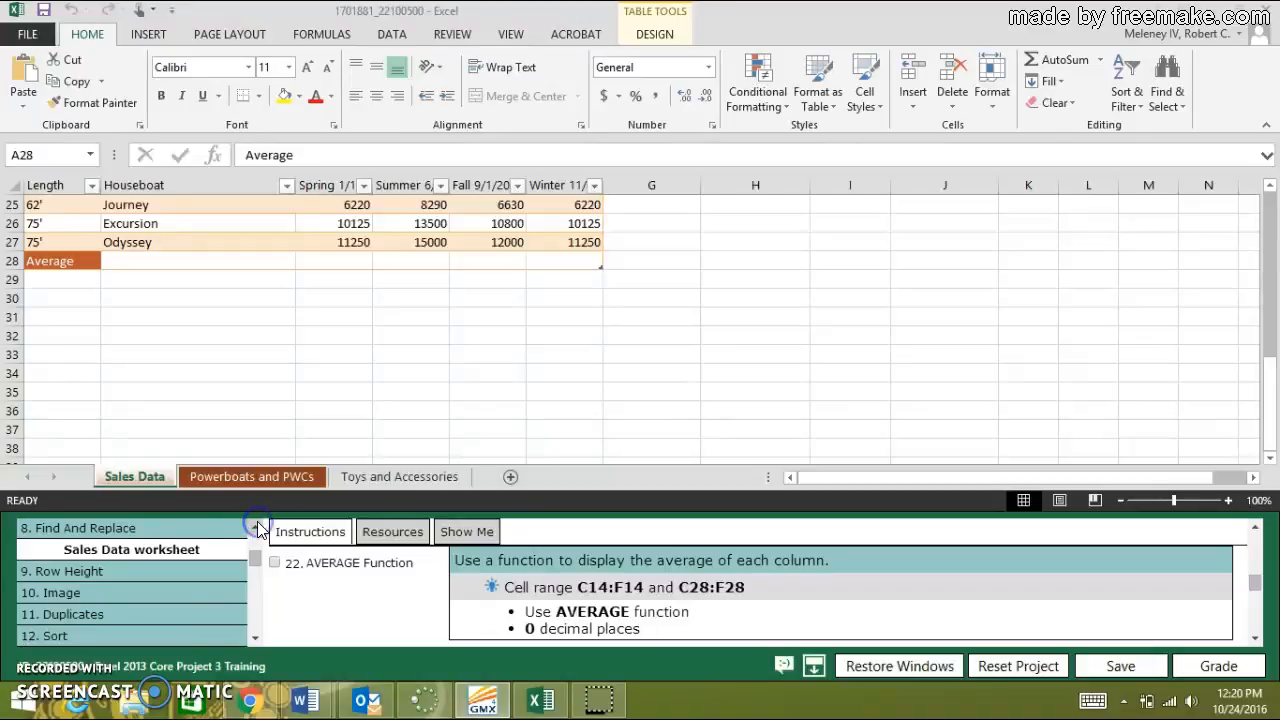
Insert an AutoSum Average in cell C14 for the Spring column of the 5 Day Rental table on Sales Data.
left_click_drag(255, 640, 255, 640)
left_click(145, 478)
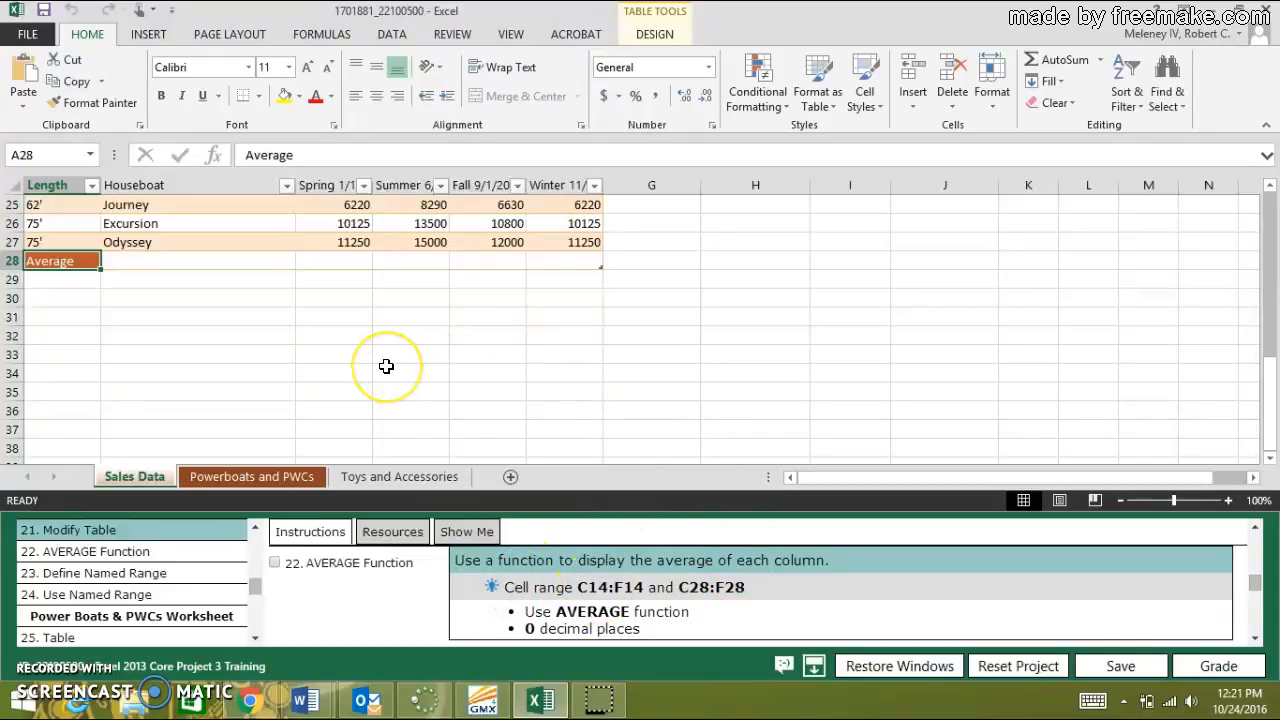
scroll(386, 366, "up", 2)
scroll(390, 380, "up", 3)
scroll(390, 380, "down", 3)
scroll(390, 380, "up", 3)
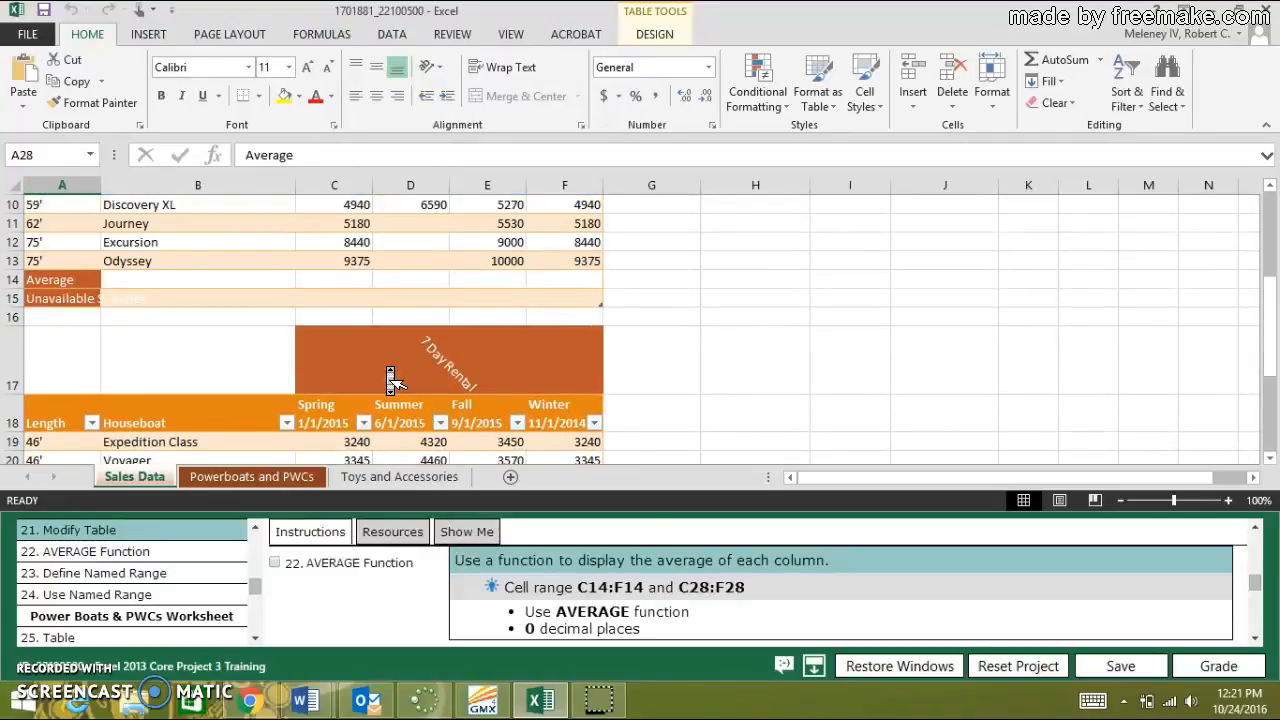
scroll(390, 380, "up", 1)
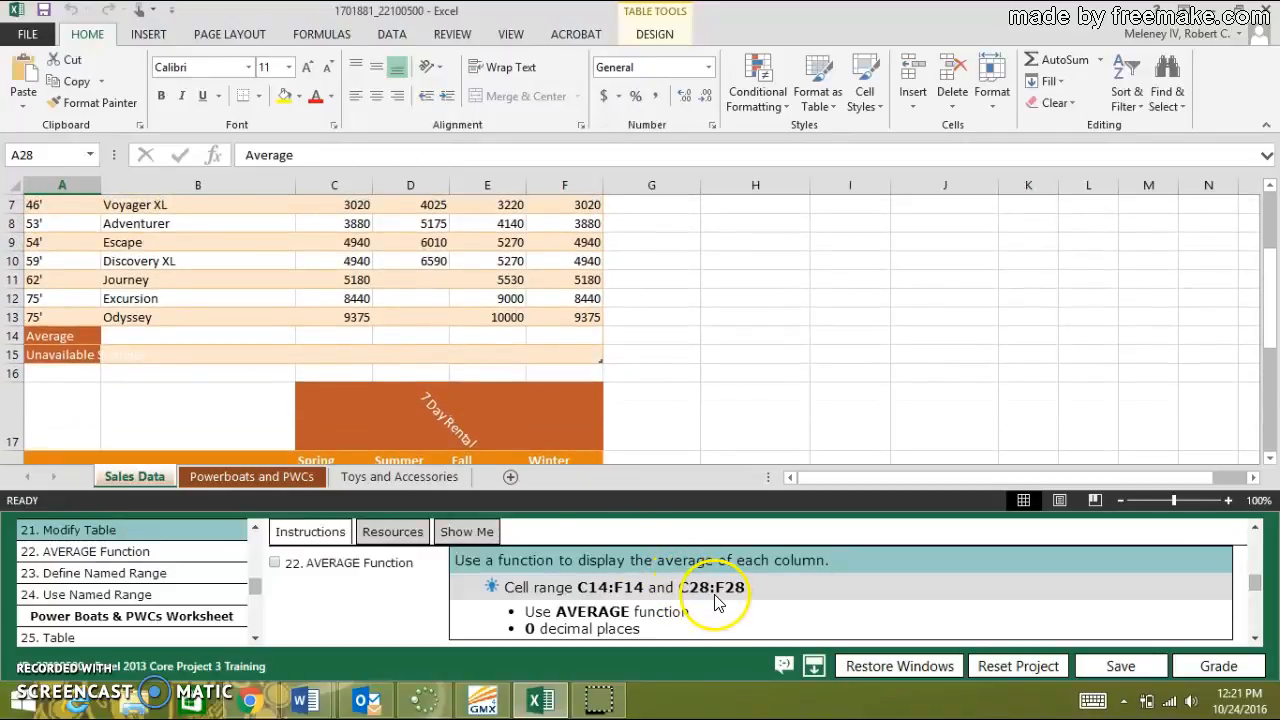
left_click(358, 336)
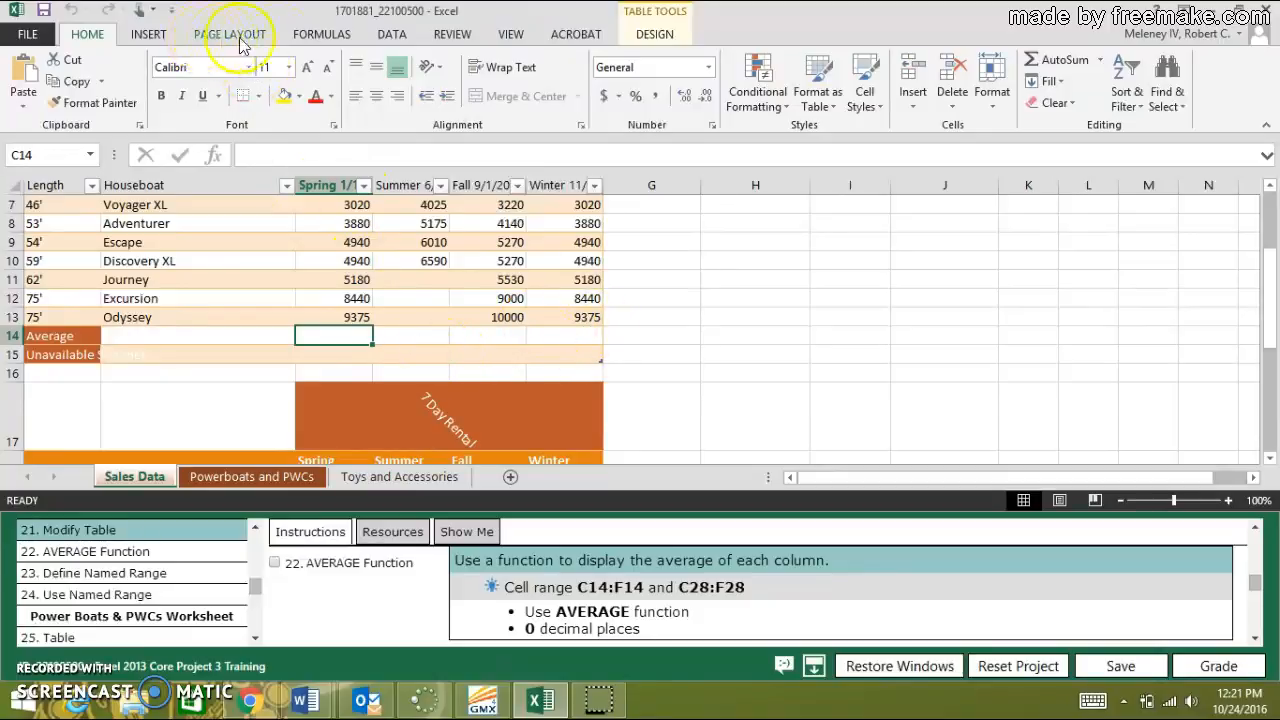
left_click(310, 36)
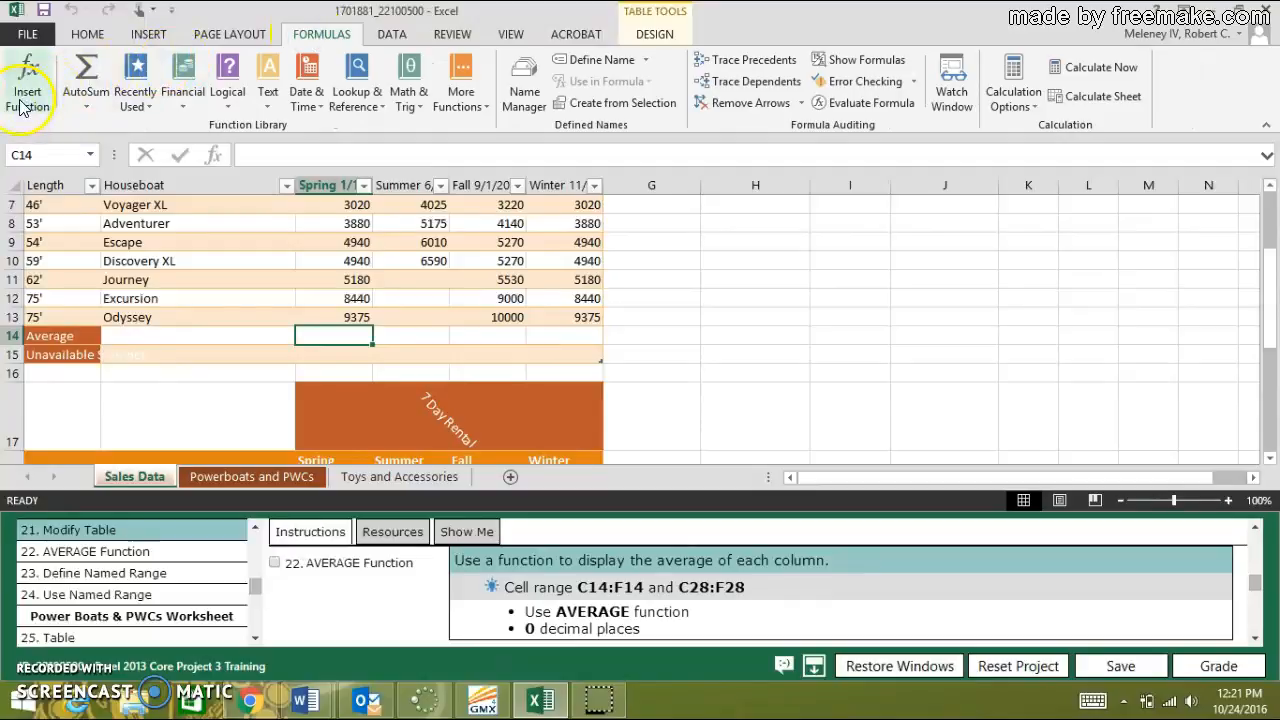
left_click(82, 105)
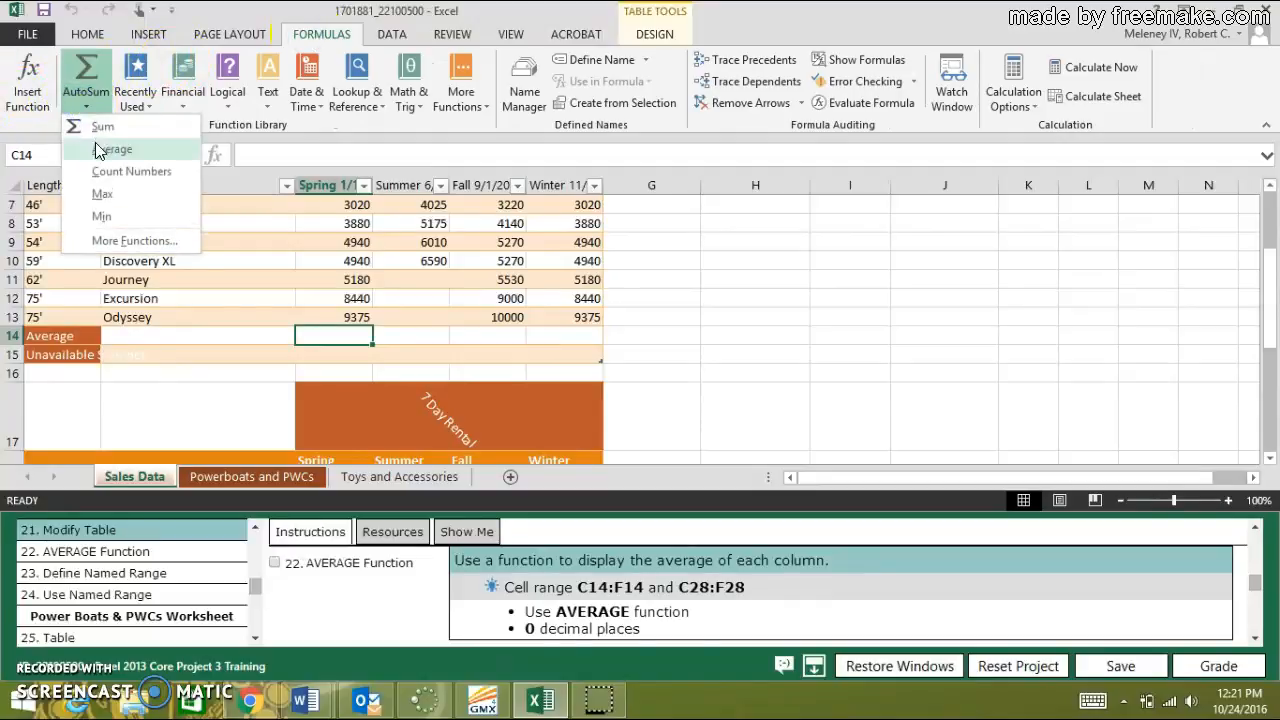
left_click(100, 148)
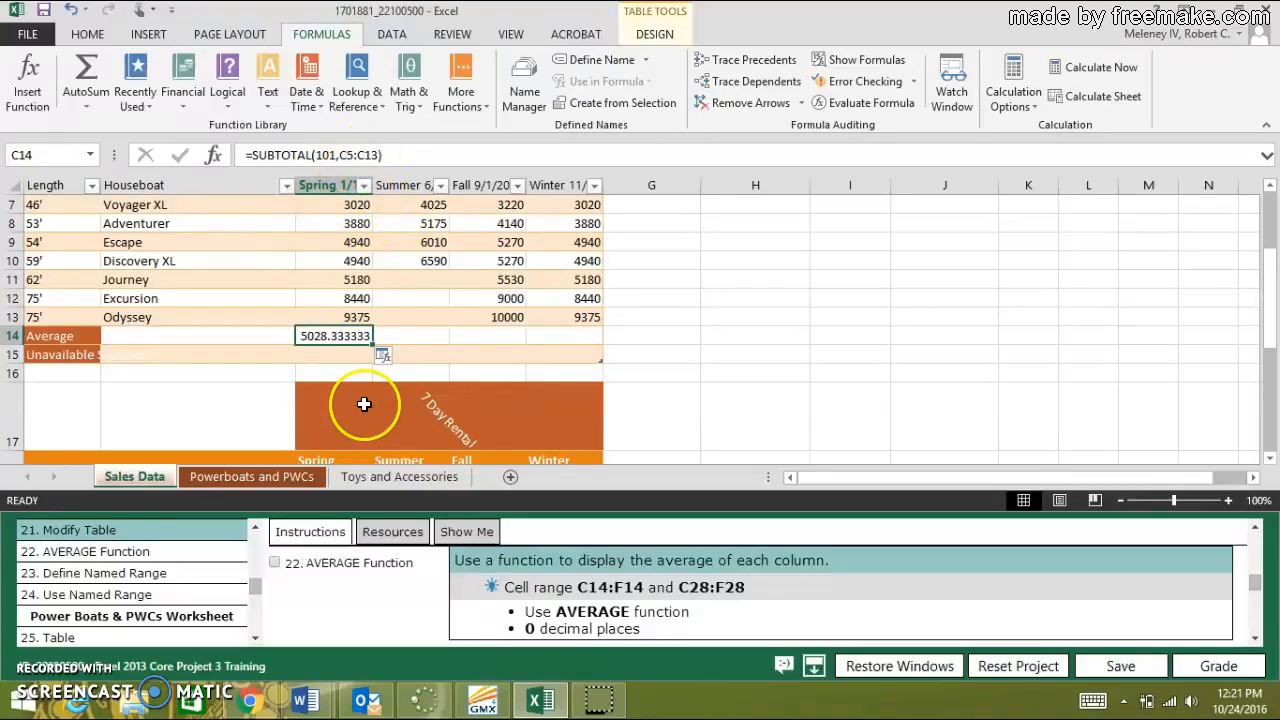
Fill the average formula from C14 across to F14 for the remaining seasons.
scroll(410, 284, "down", 3)
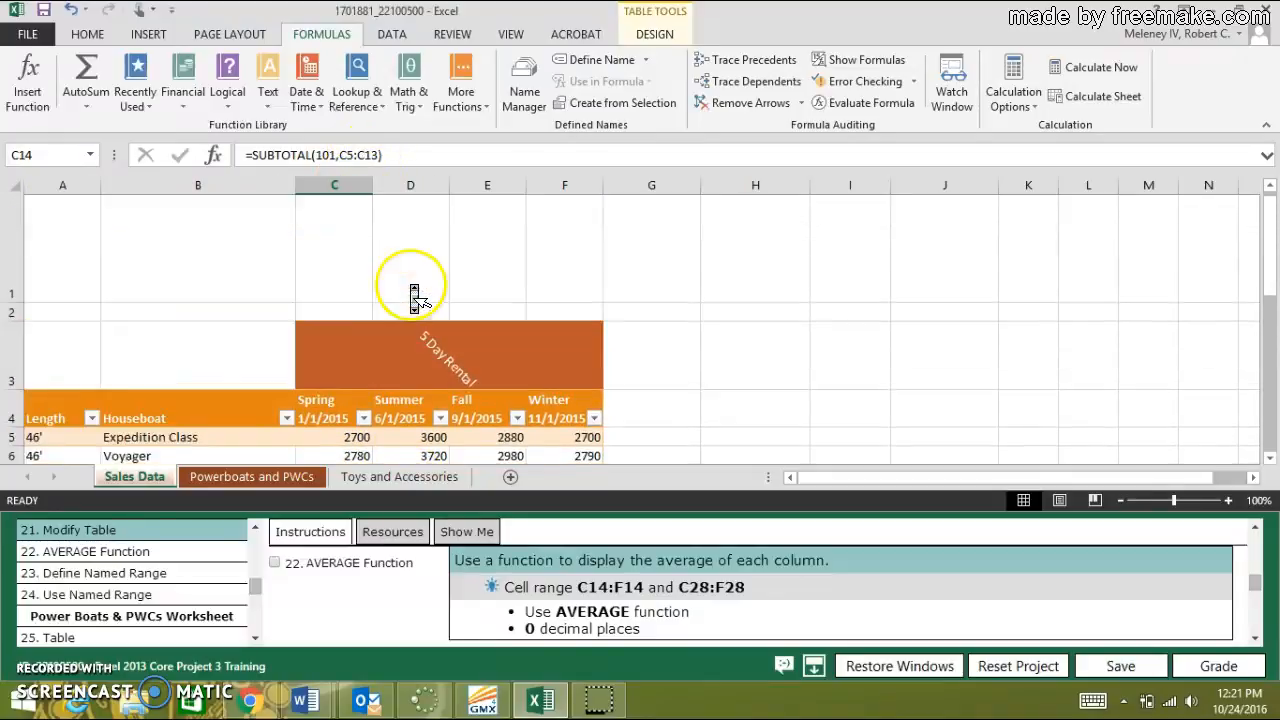
scroll(415, 297, "up", 1)
scroll(415, 297, "up", 3)
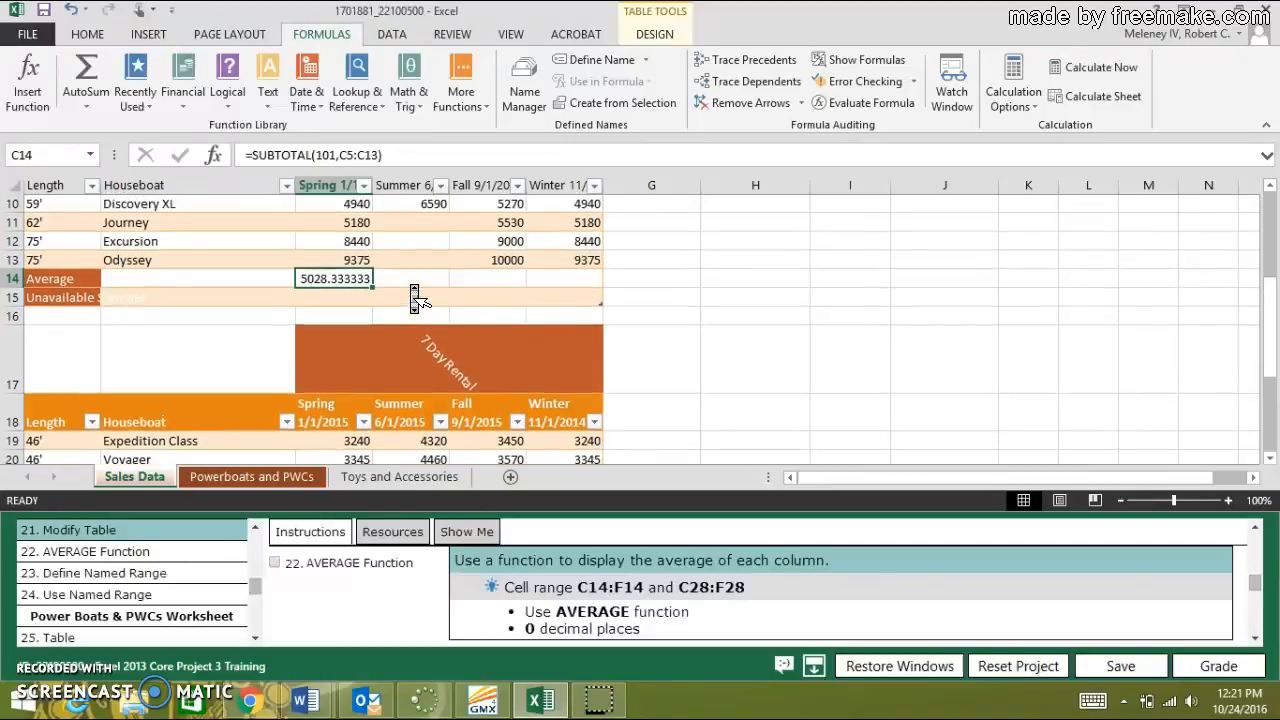
scroll(415, 297, "up", 1)
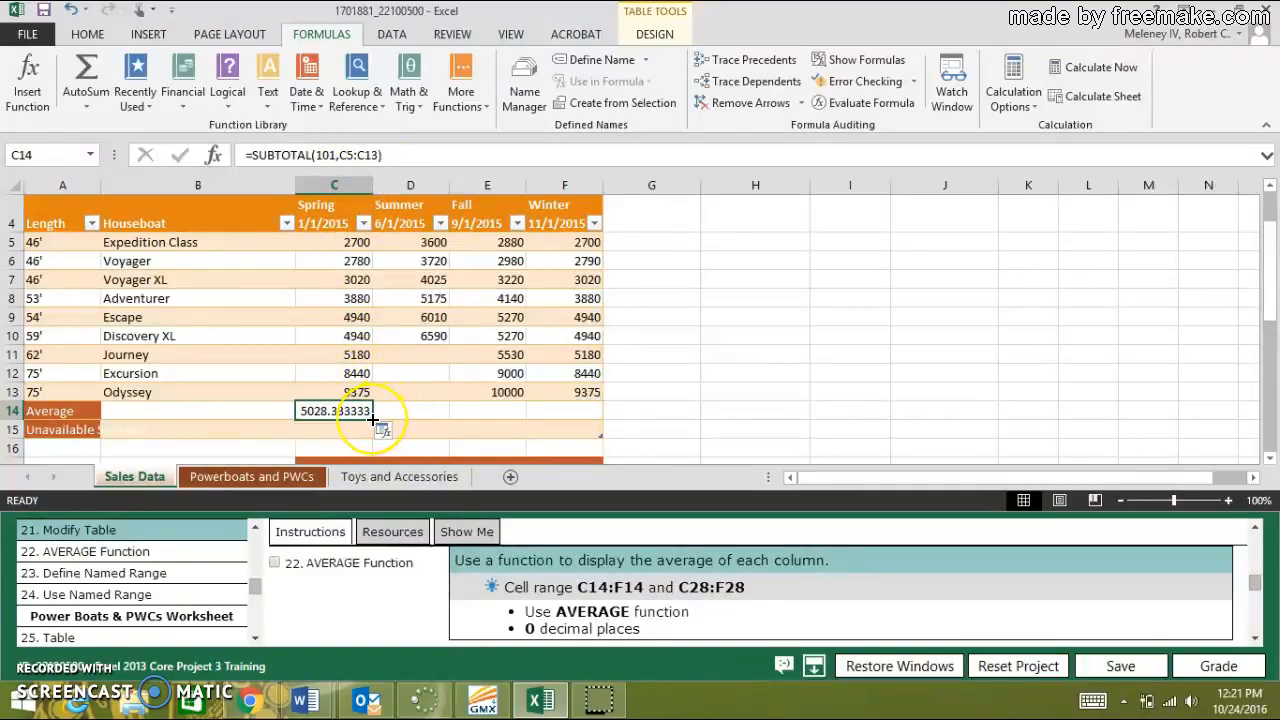
left_click_drag(372, 420, 577, 417)
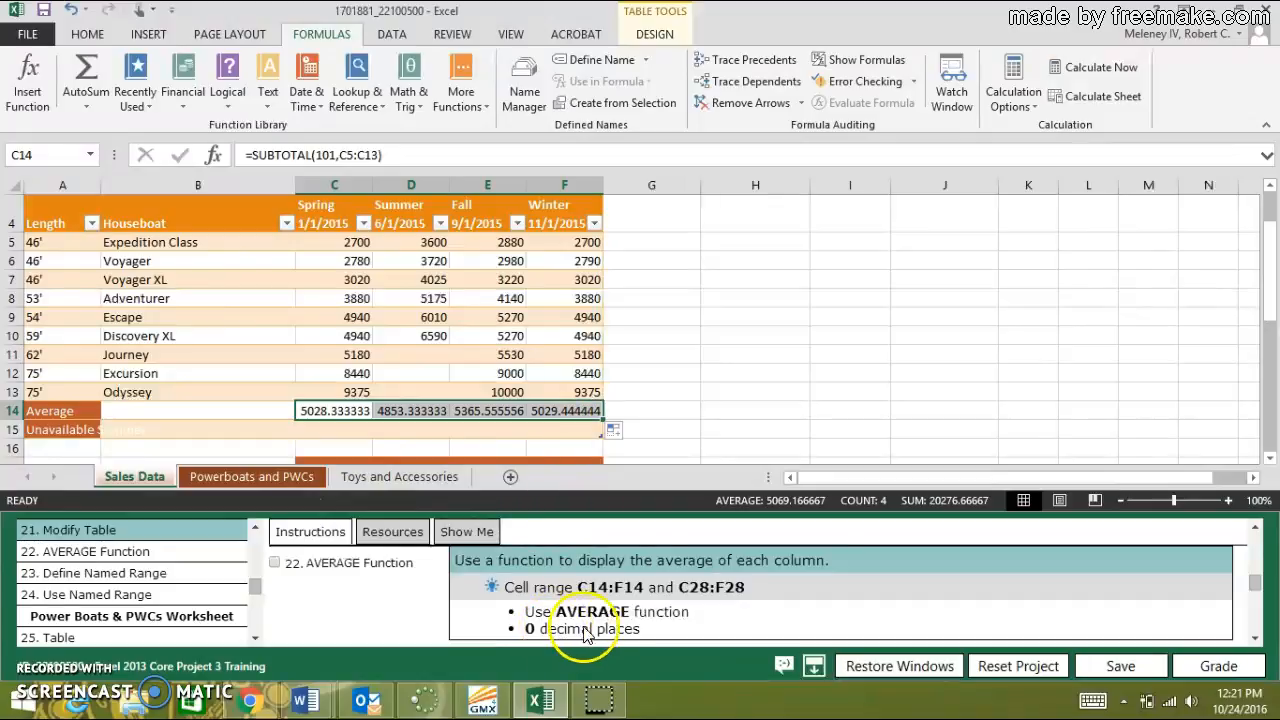
Format the averages in C14:F14 to show 0 decimal places.
left_click(99, 40)
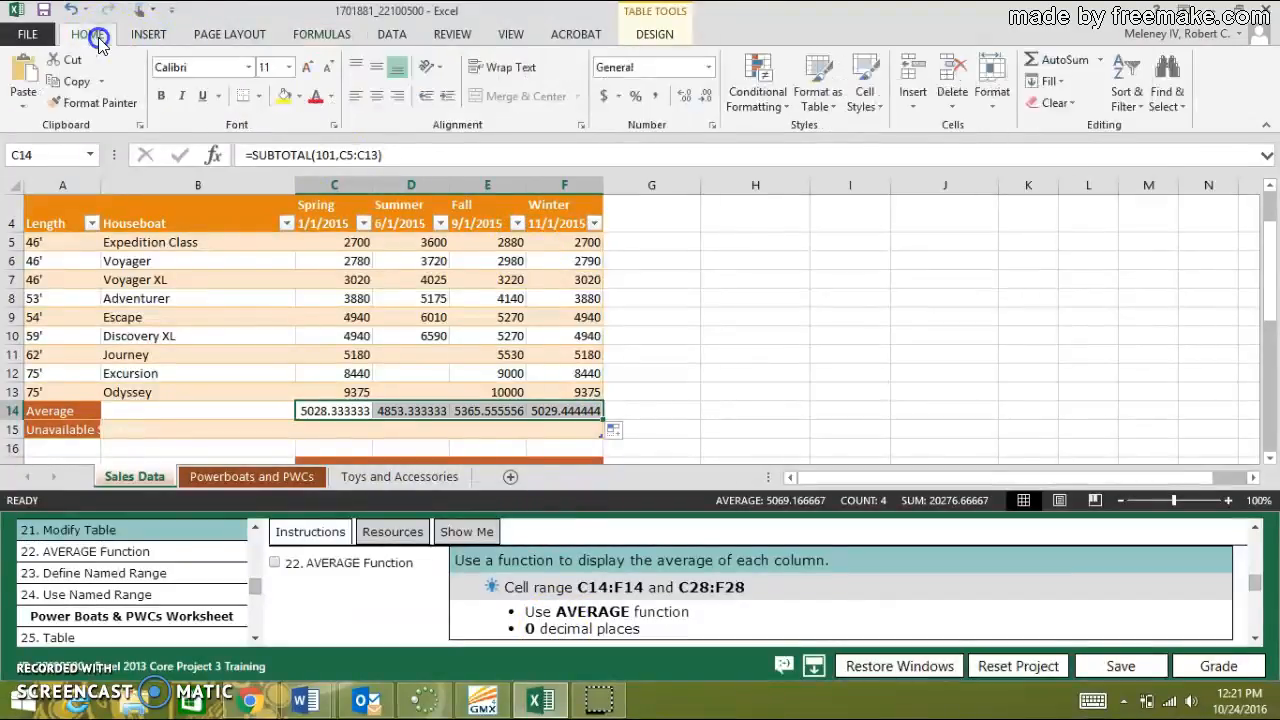
left_click(709, 98)
left_click(709, 98)
left_click(709, 98)
left_click(709, 98)
left_click(709, 98)
left_click(710, 98)
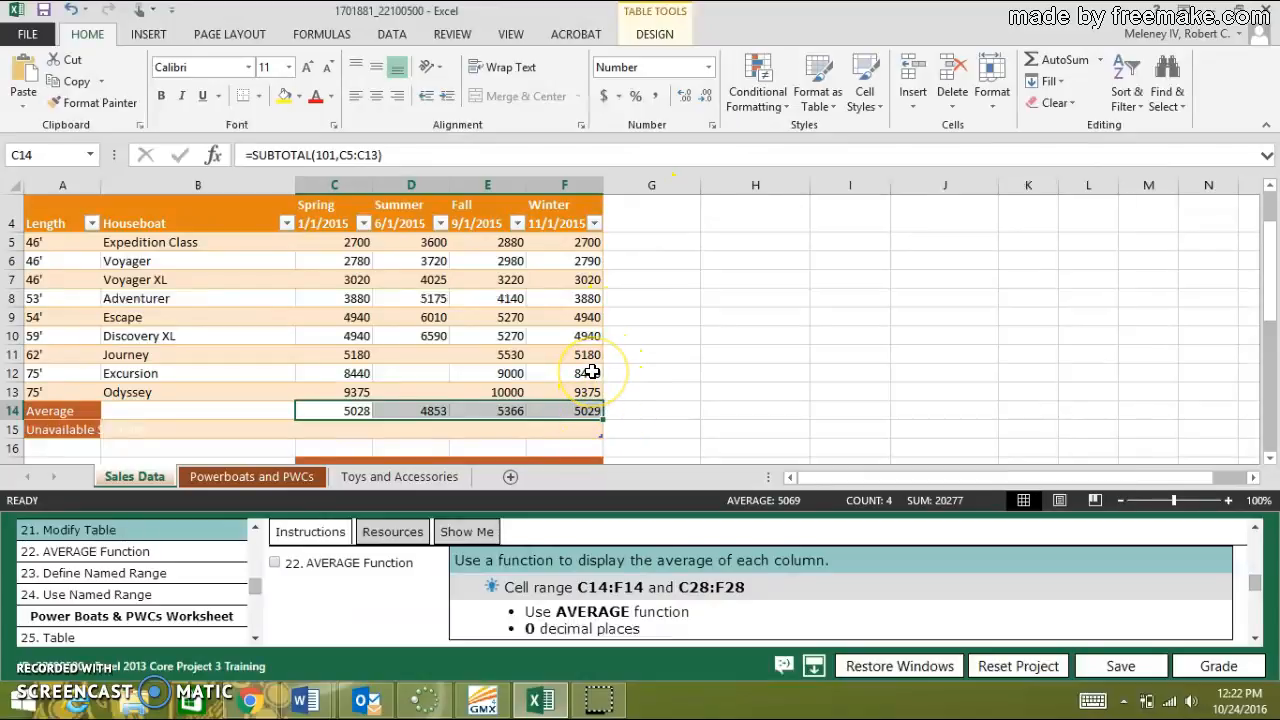
Insert an AutoSum Average in cell C28 of the 7 Day Rental table and fill it across to F28.
scroll(592, 371, "down", 6)
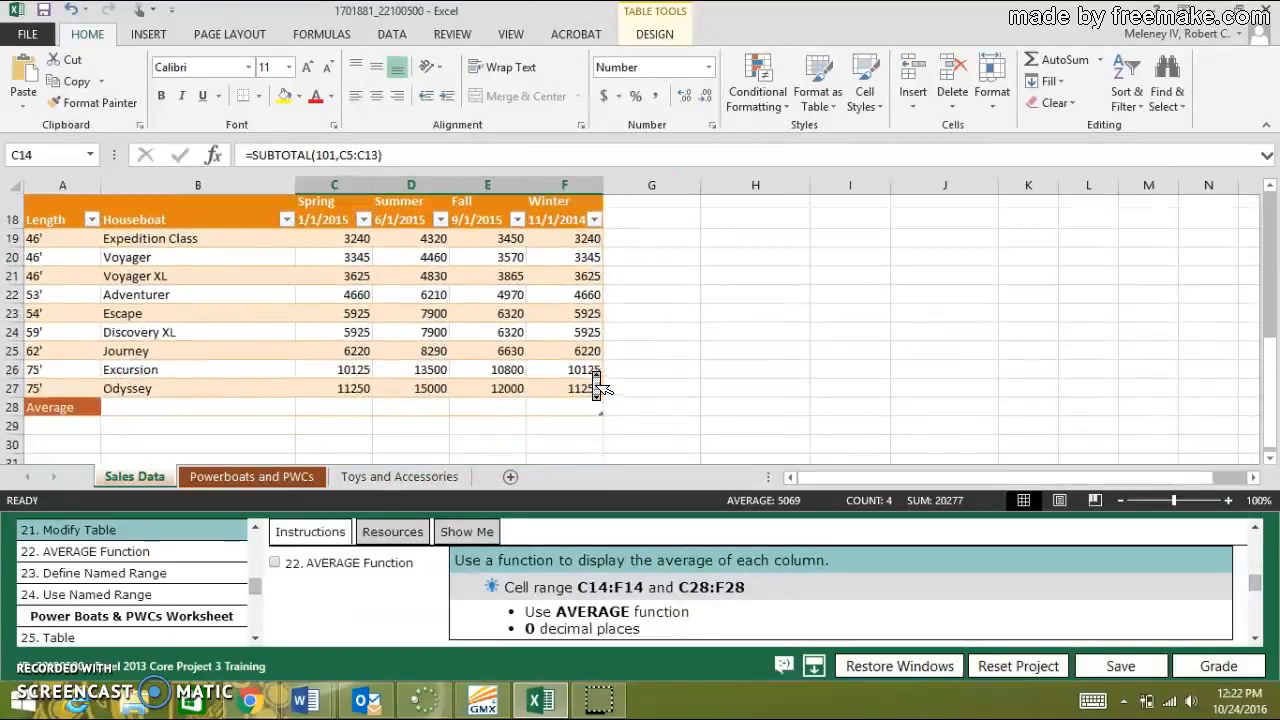
left_click(349, 316)
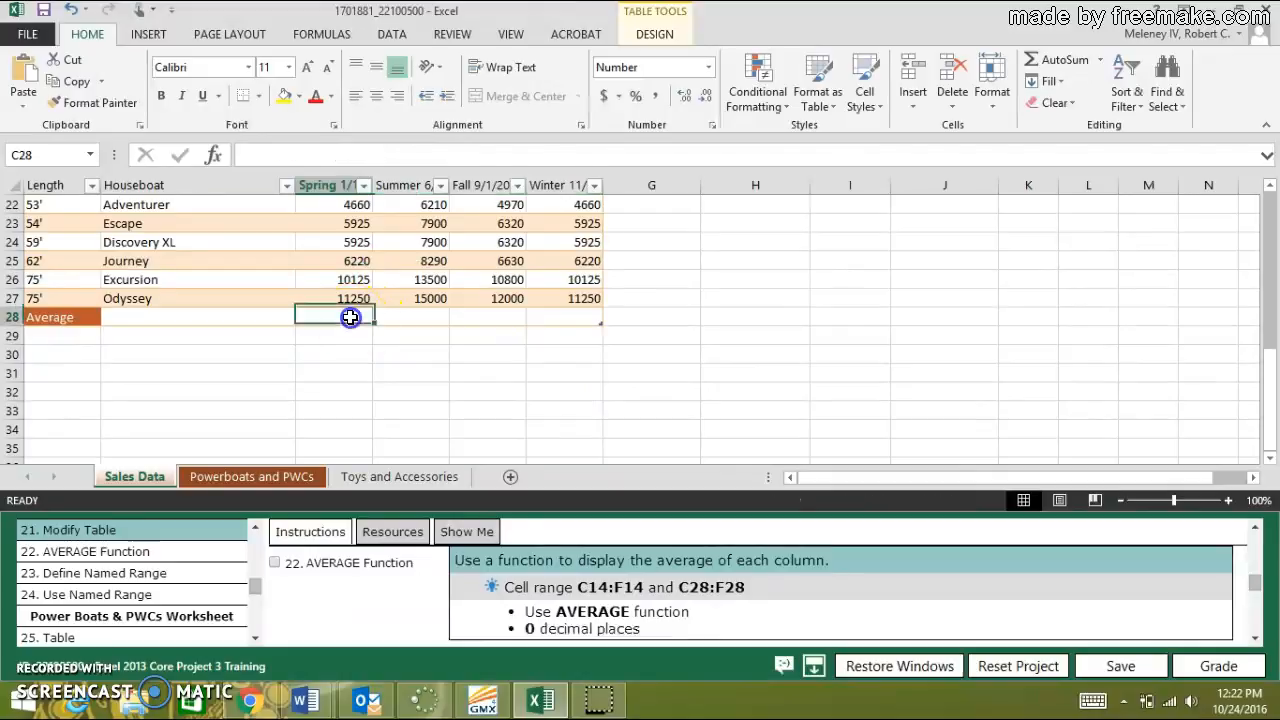
left_click(310, 33)
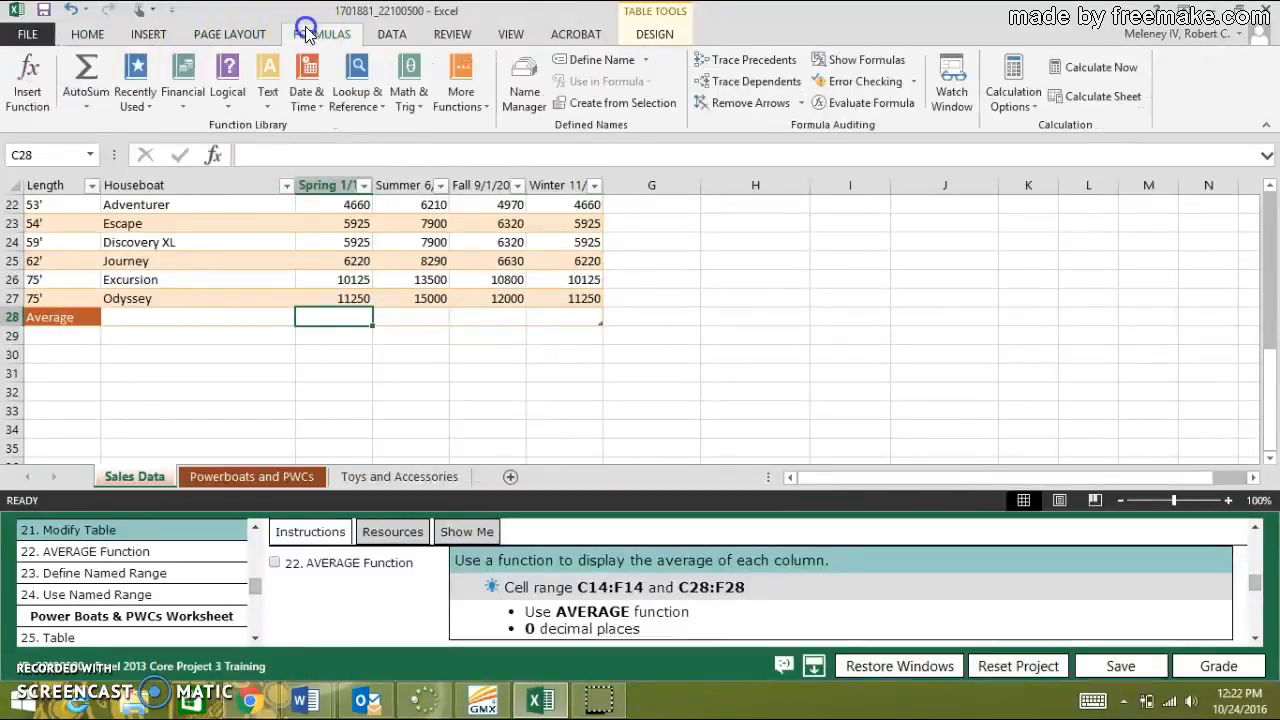
left_click(86, 106)
left_click(114, 149)
key("Return")
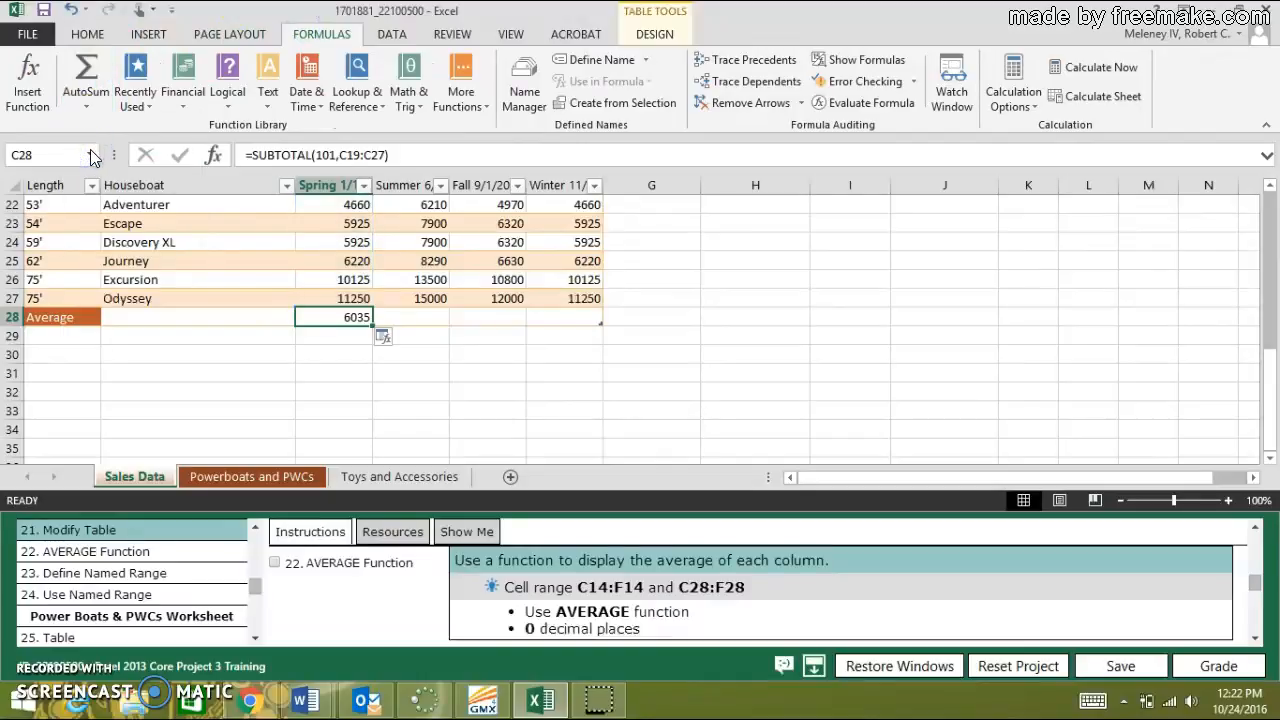
left_click_drag(372, 323, 580, 328)
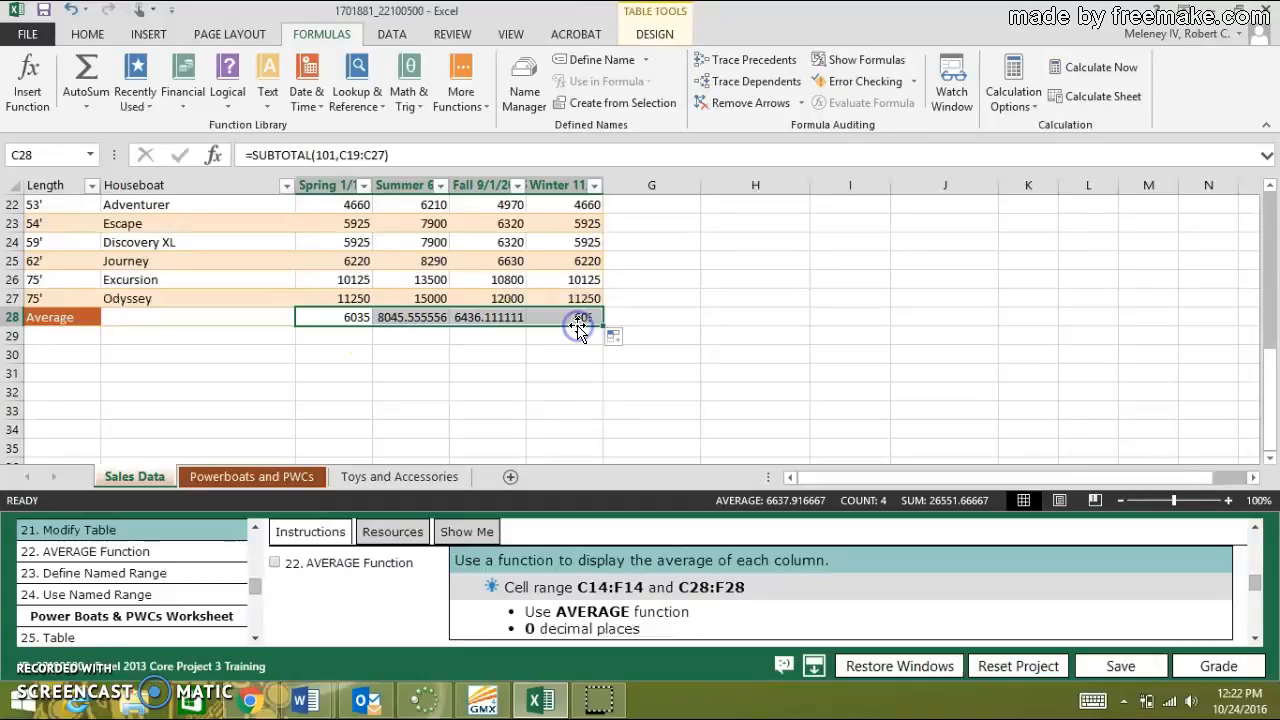
Format the averages in C28:F28 to 0 decimal places and mark task 22, AVERAGE Function, as done.
left_click(88, 34)
left_click(706, 100)
left_click(706, 100)
left_click(706, 100)
left_click(706, 100)
left_click(706, 100)
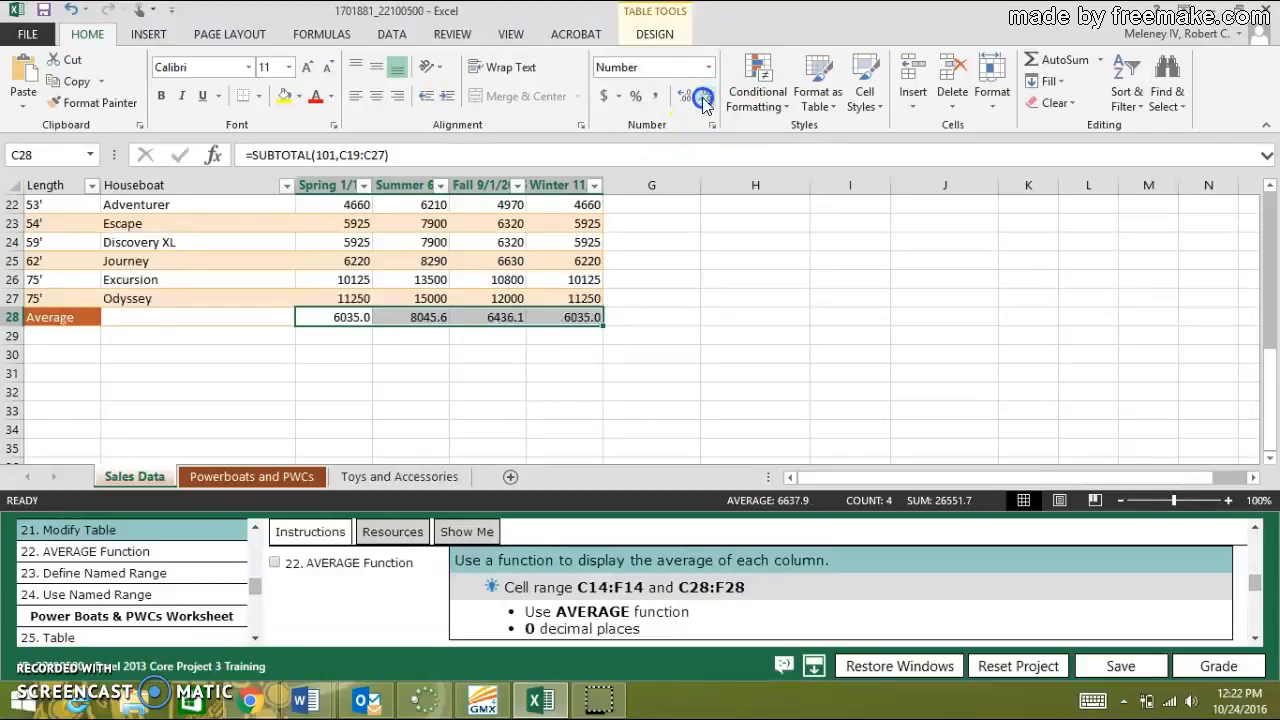
left_click(705, 100)
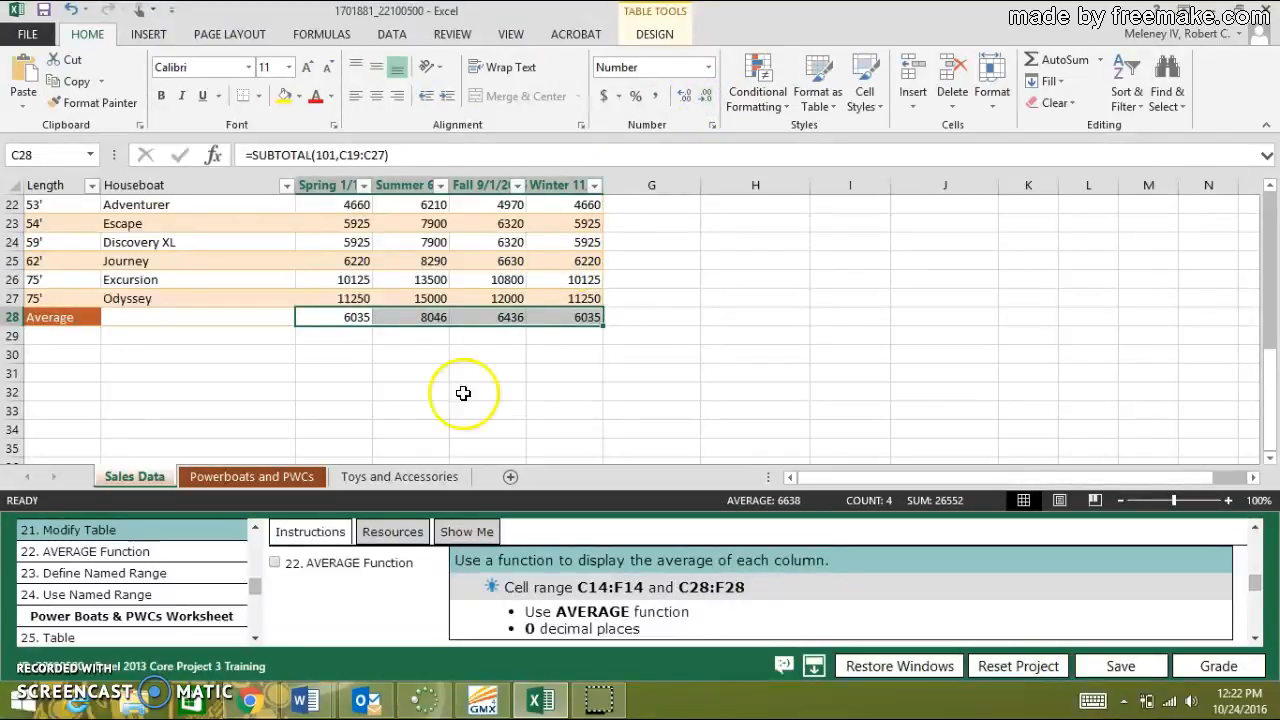
left_click(277, 565)
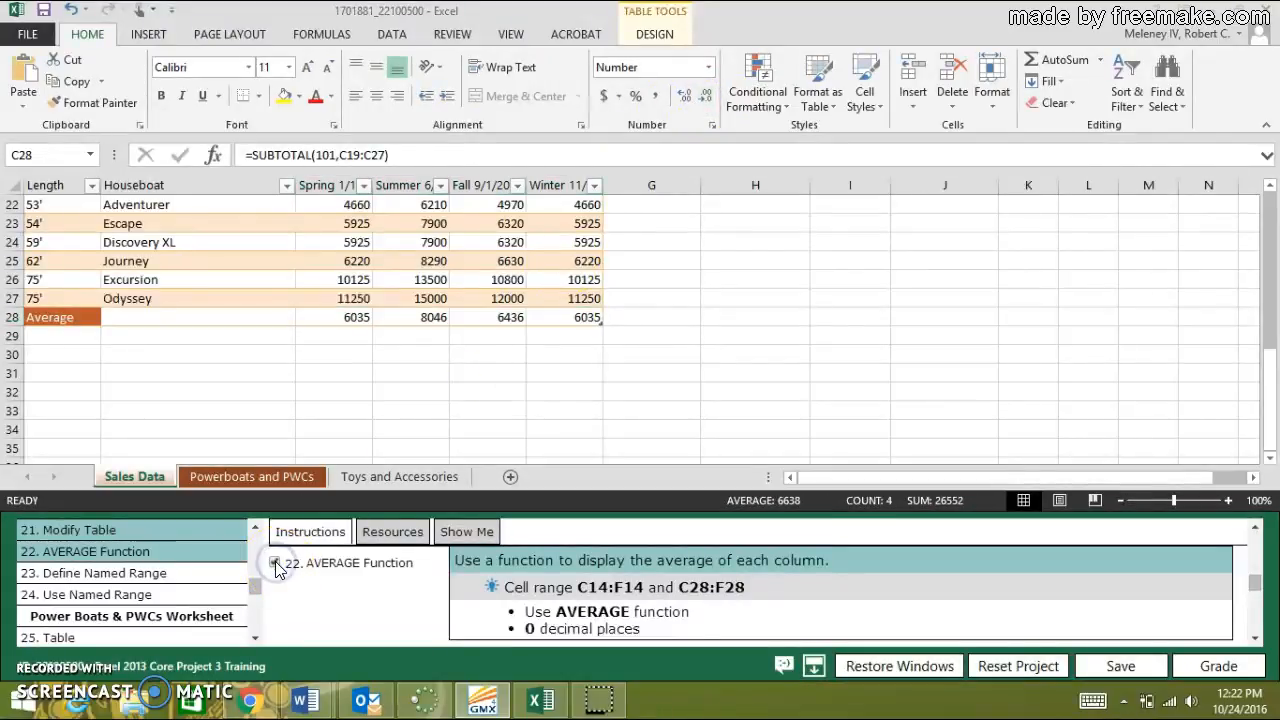
Define cell range D5:D13 as a named range called "Seasonal" and mark task 23, Define Named Range, as done.
left_click(150, 574)
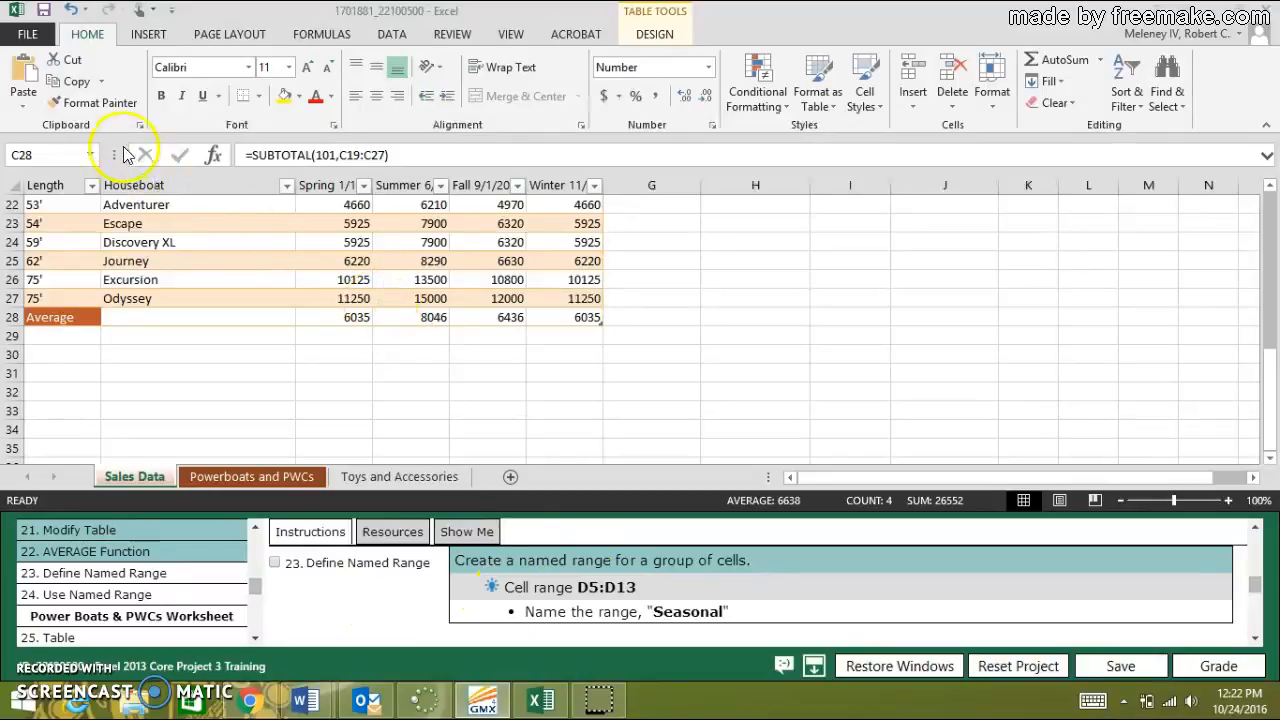
left_click(64, 148)
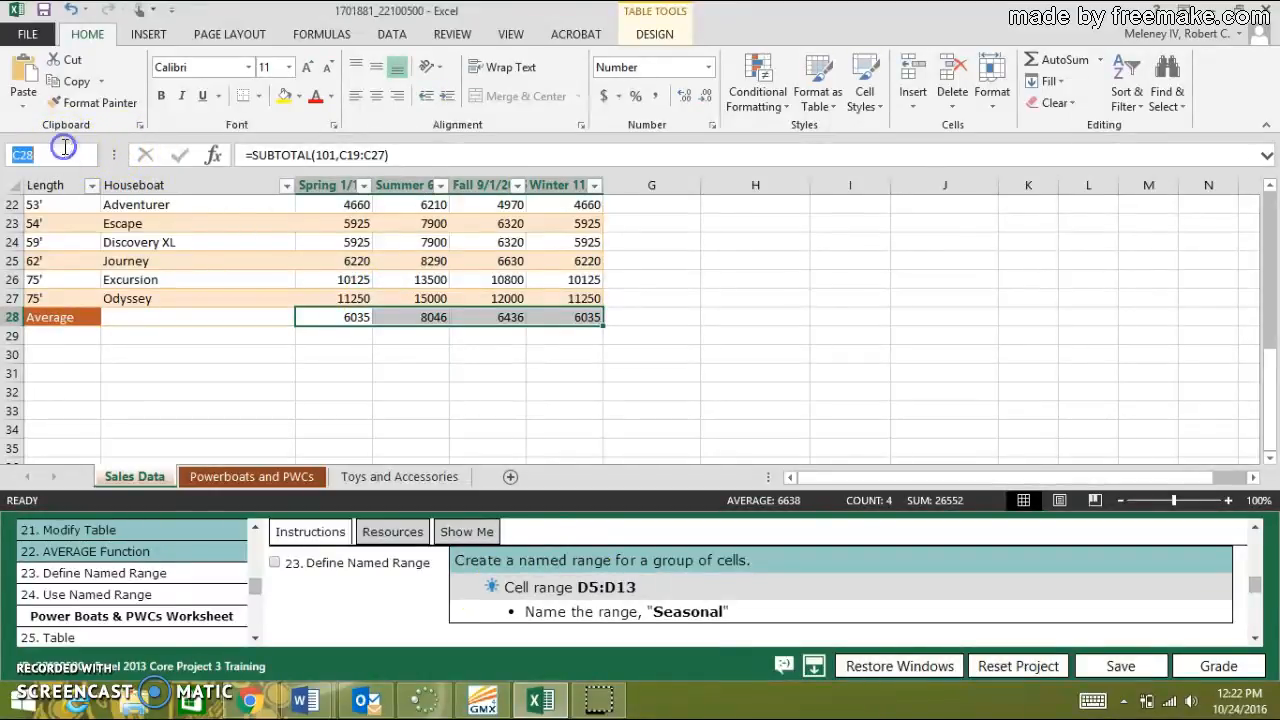
type("d5:d13")
key("Return")
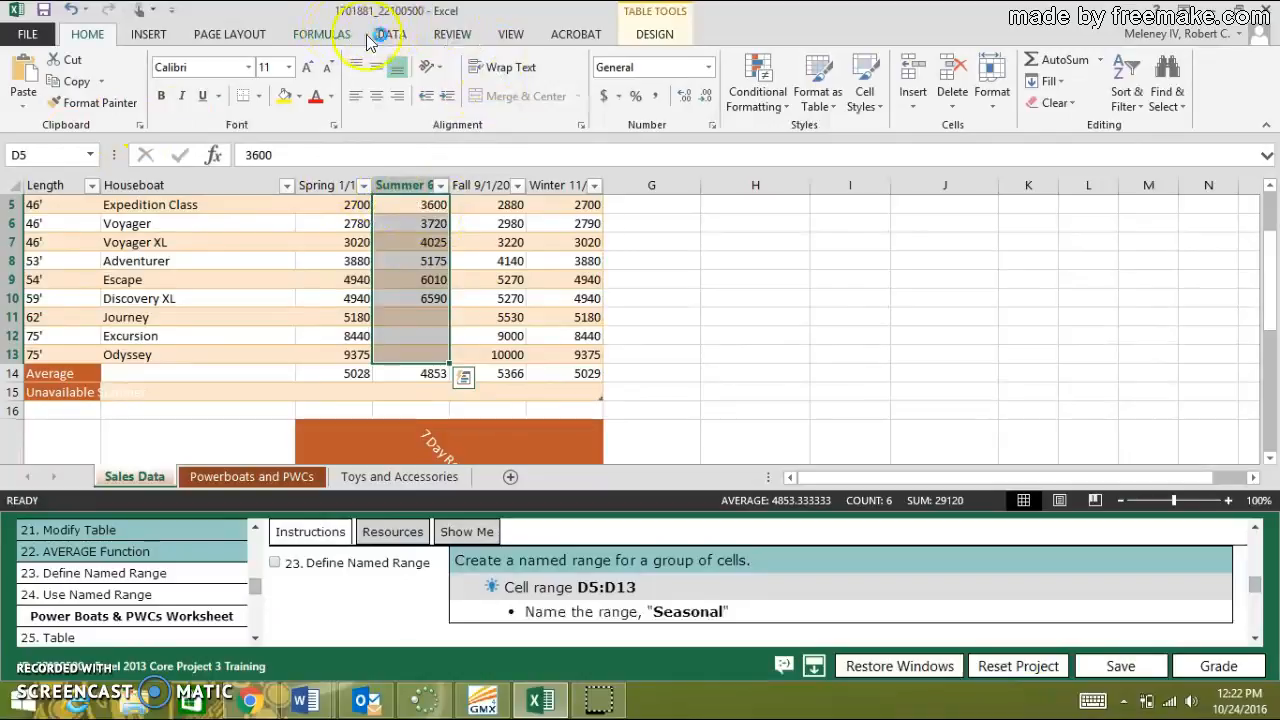
left_click(402, 40)
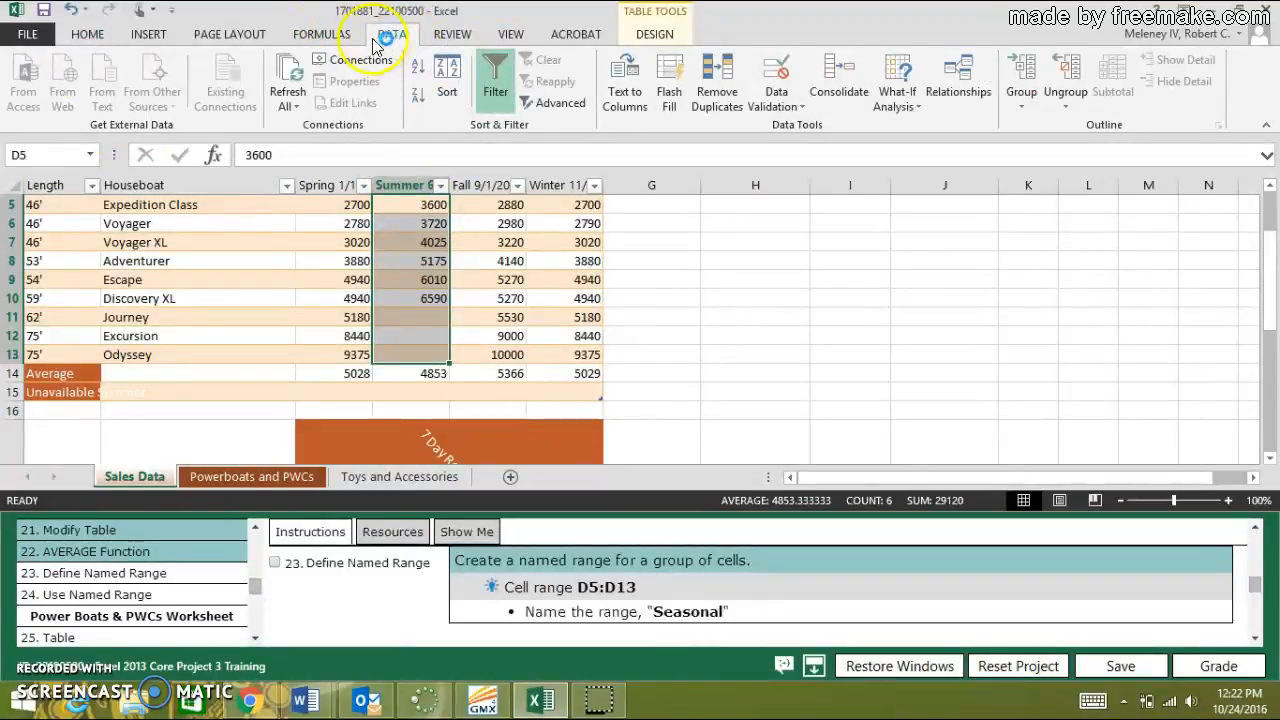
left_click(340, 36)
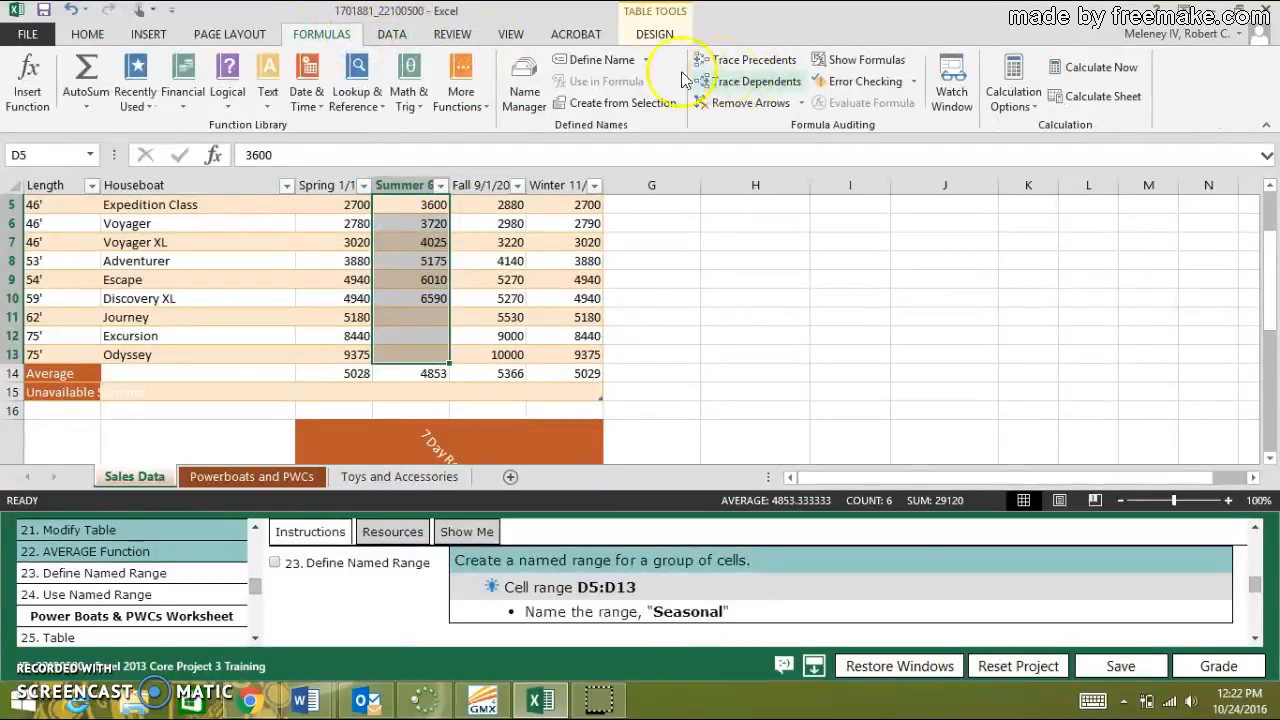
left_click(603, 62)
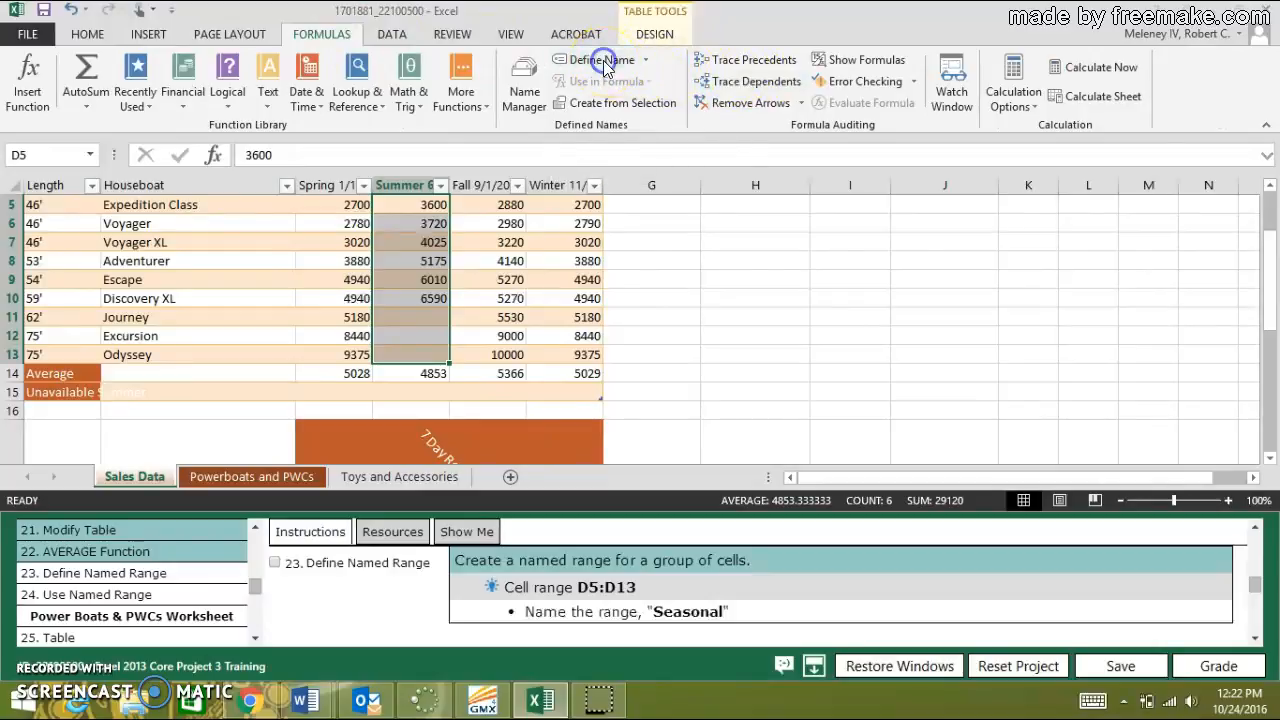
type("Seasonal")
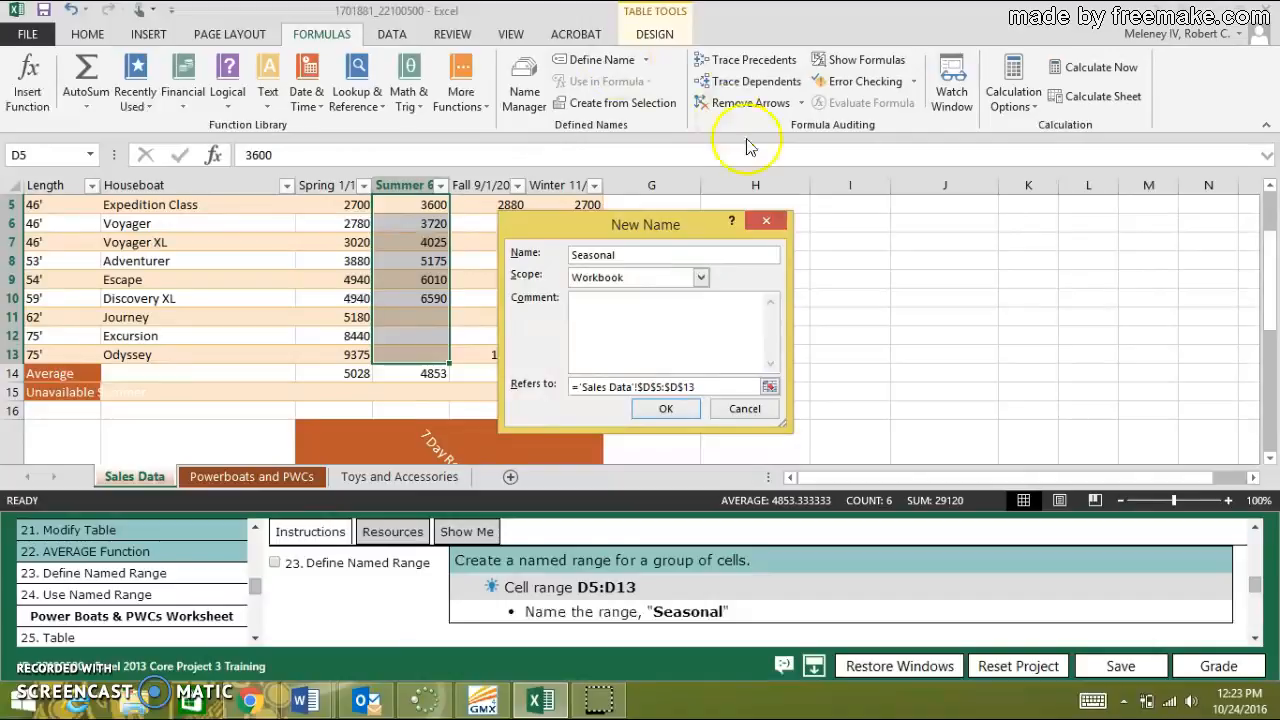
left_click(648, 410)
left_click(645, 412)
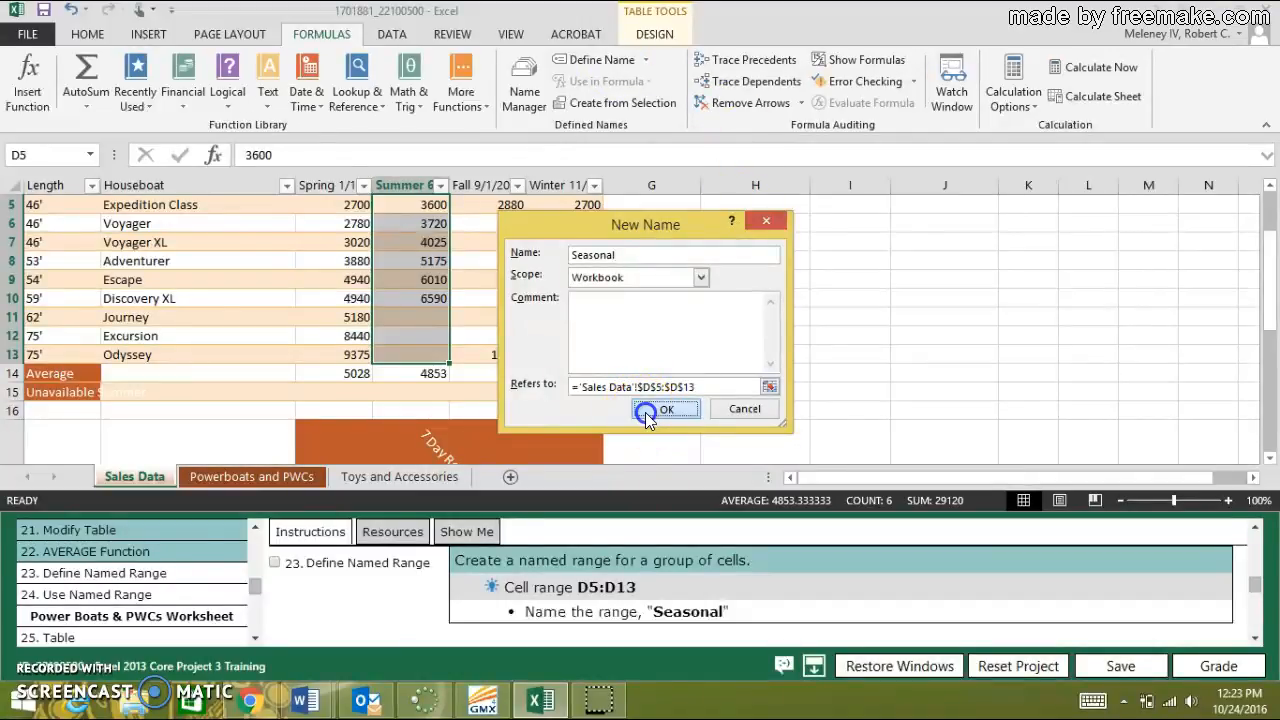
left_click(274, 562)
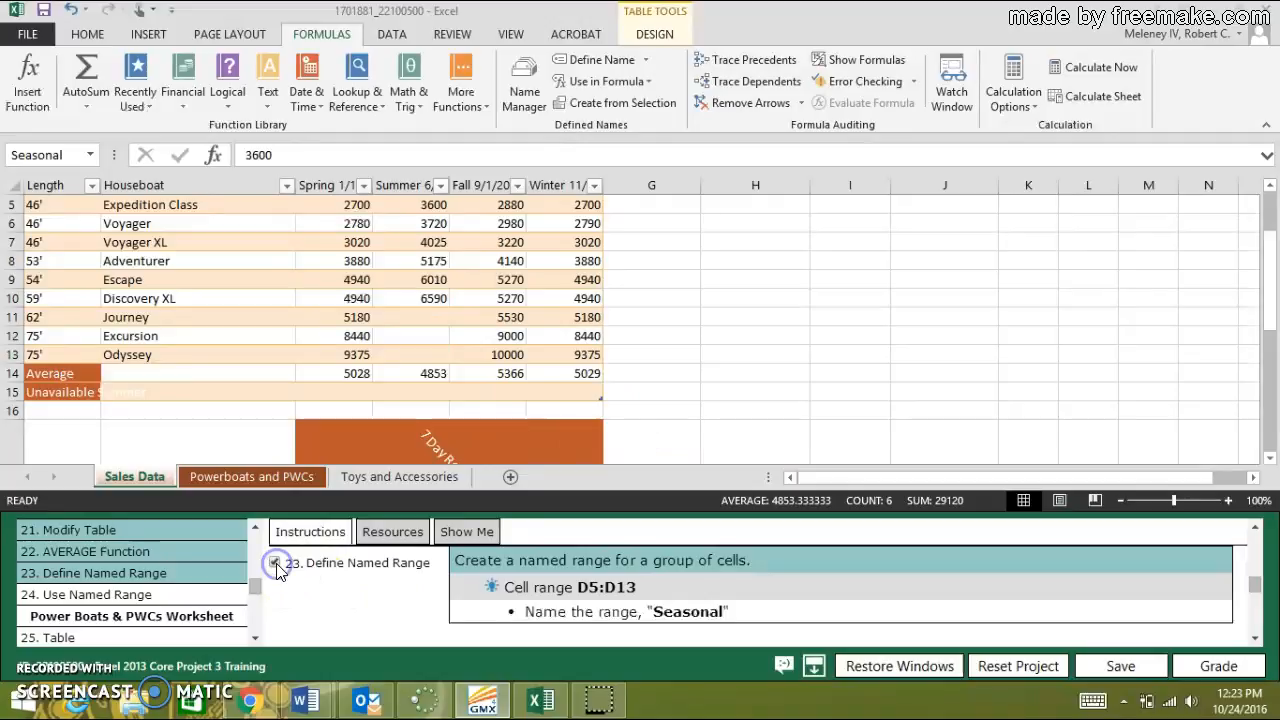
Open task 24, Use Named Range, find the COUNTBLANK function and insert it in cell D15 of the Sales Data worksheet.
left_click(123, 597)
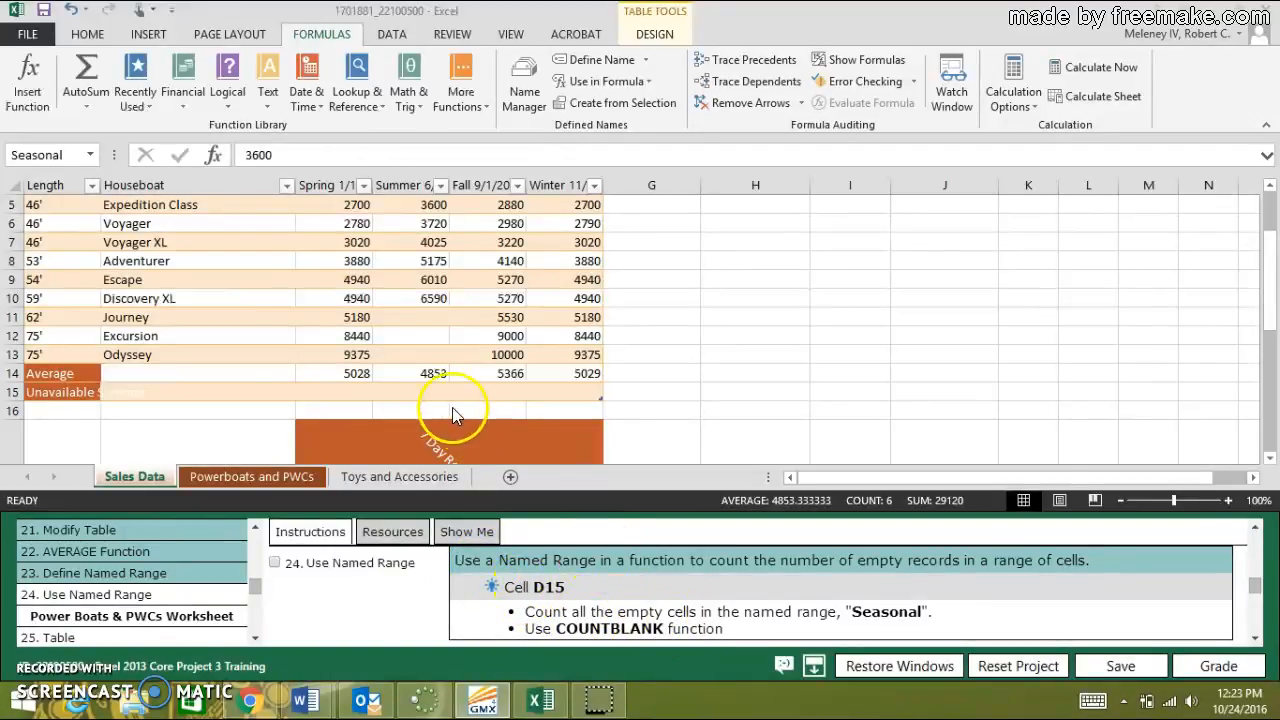
scroll(443, 370, "up", 2)
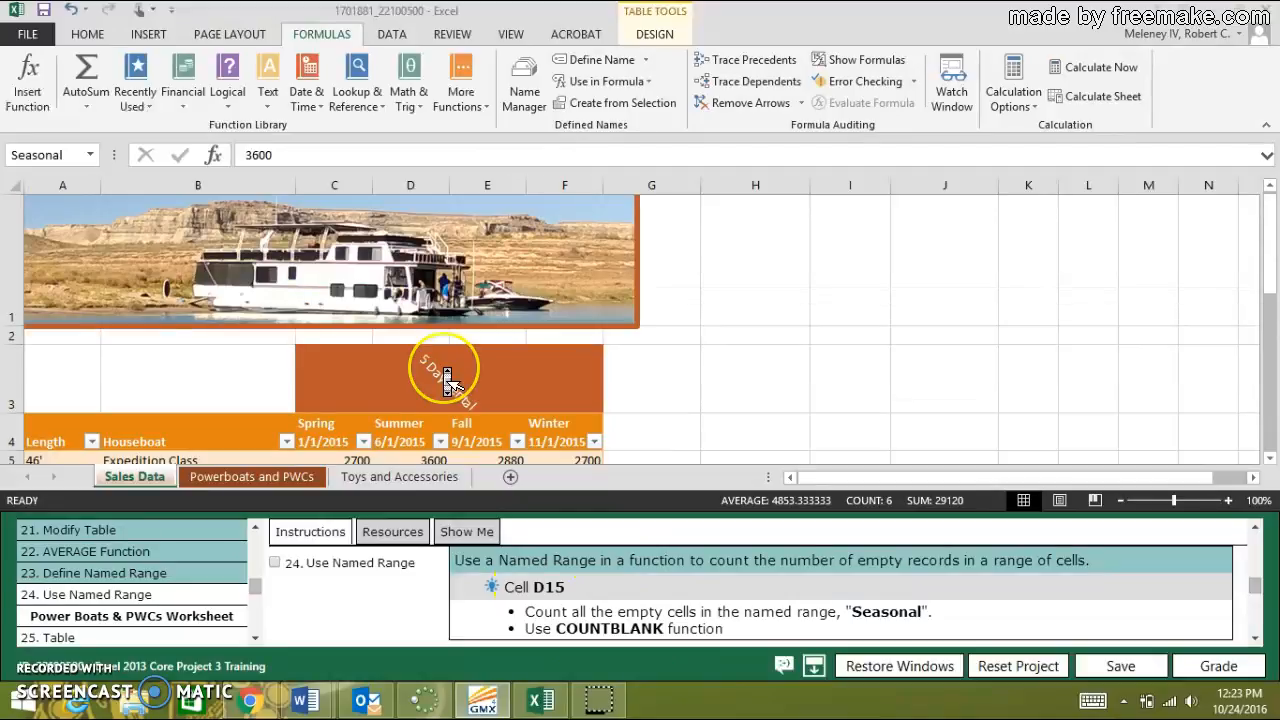
scroll(445, 375, "down", 1)
scroll(447, 380, "down", 1)
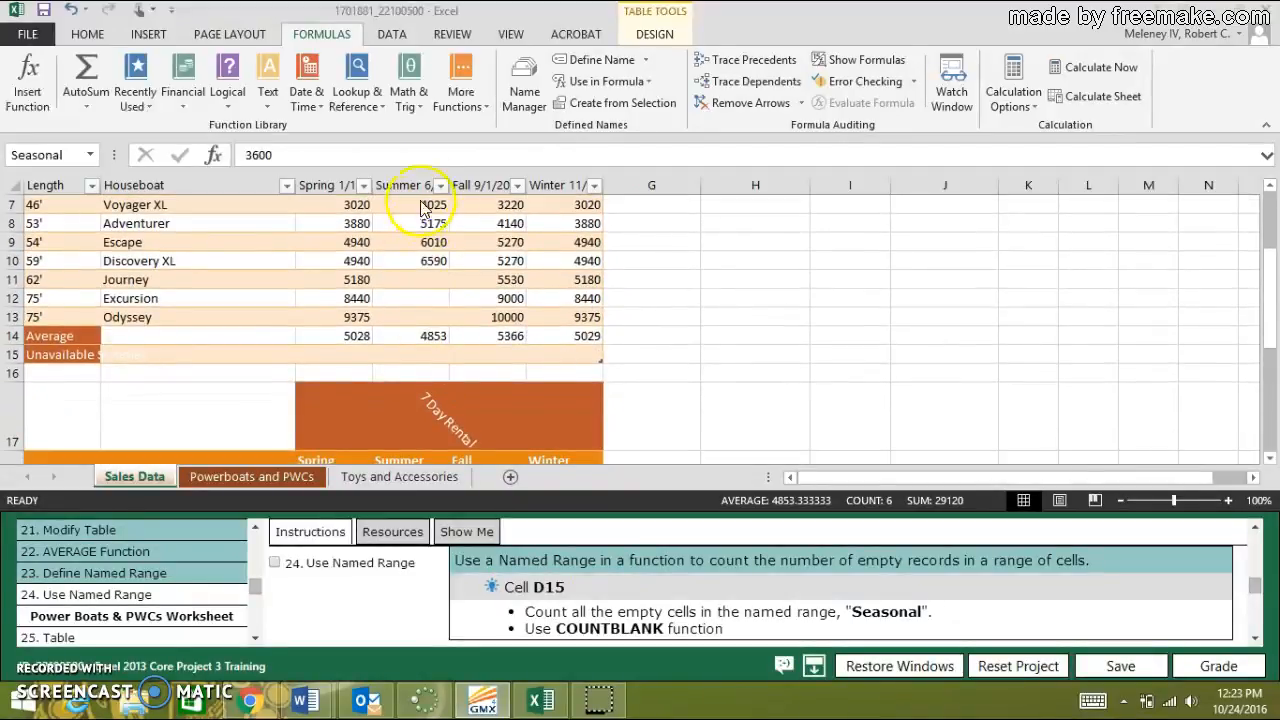
left_click(405, 354)
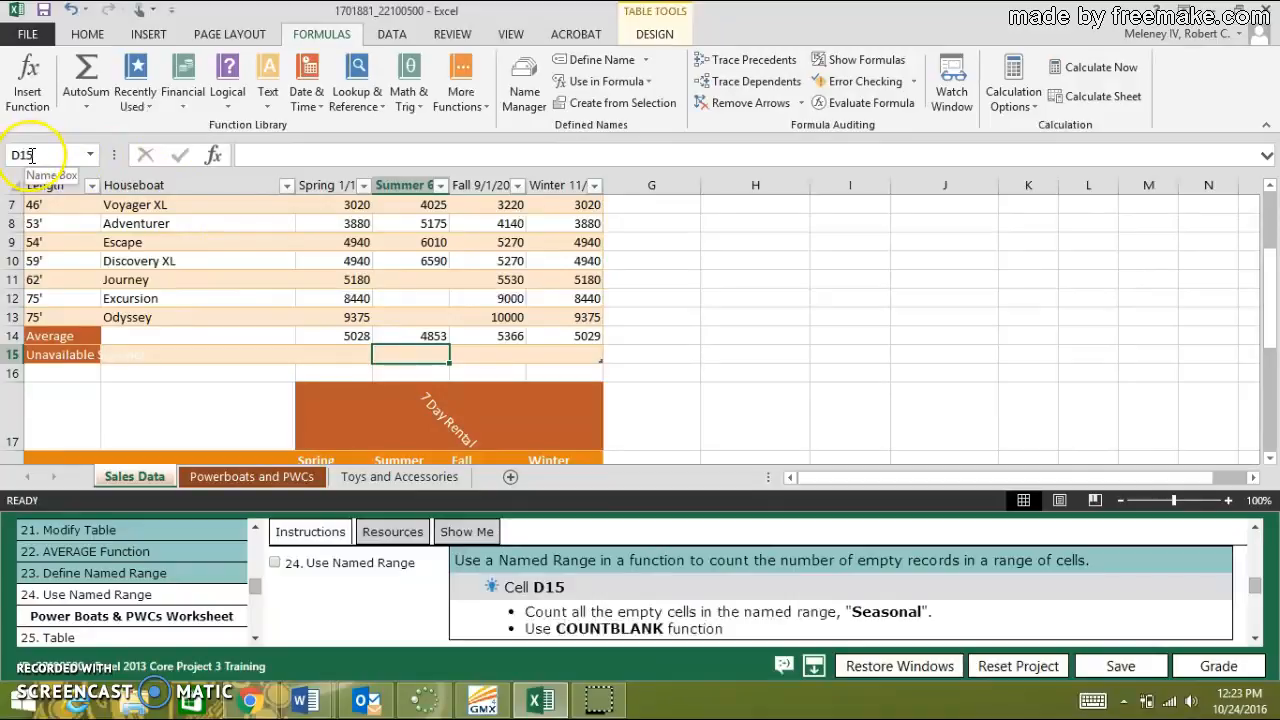
left_click(38, 98)
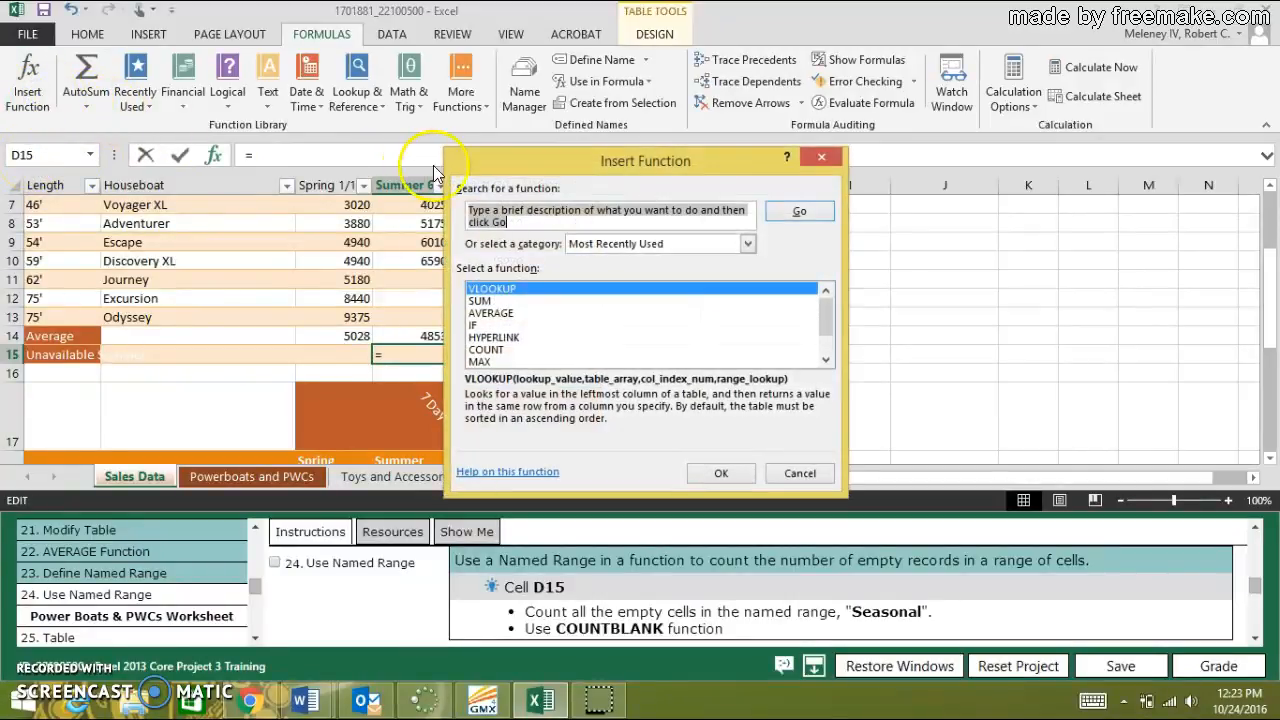
type("count")
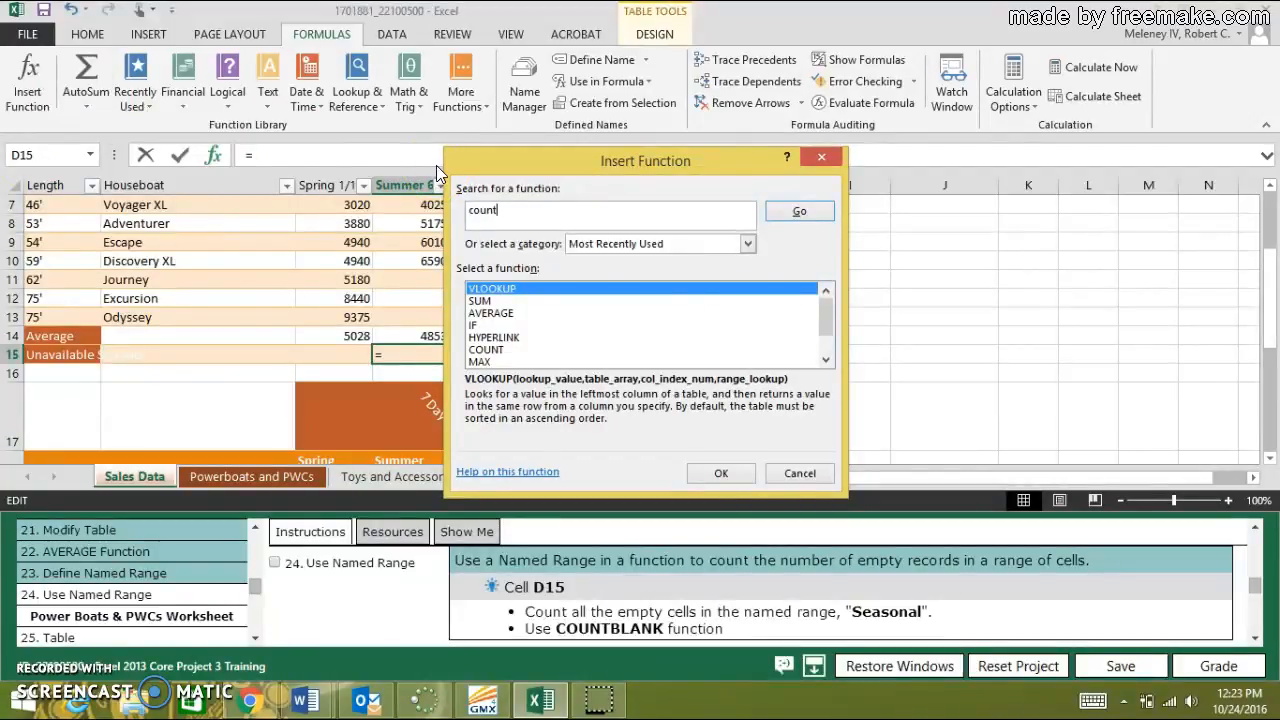
type("blank")
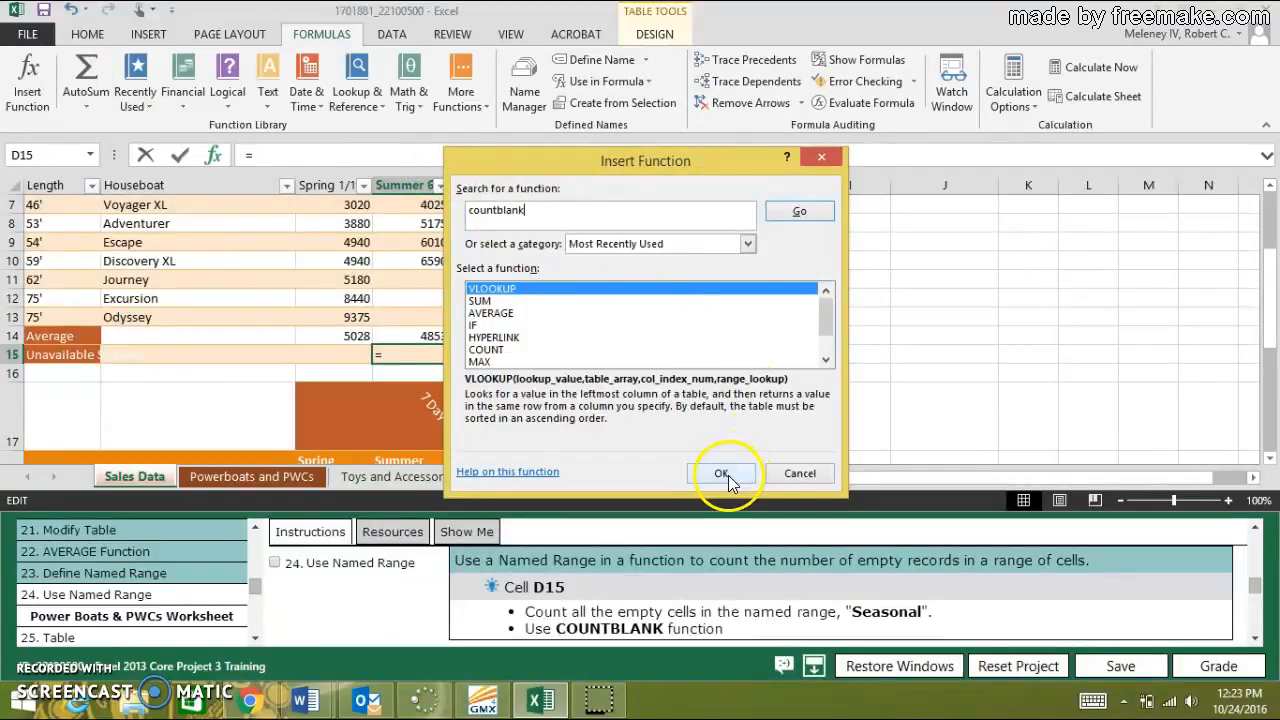
left_click(800, 212)
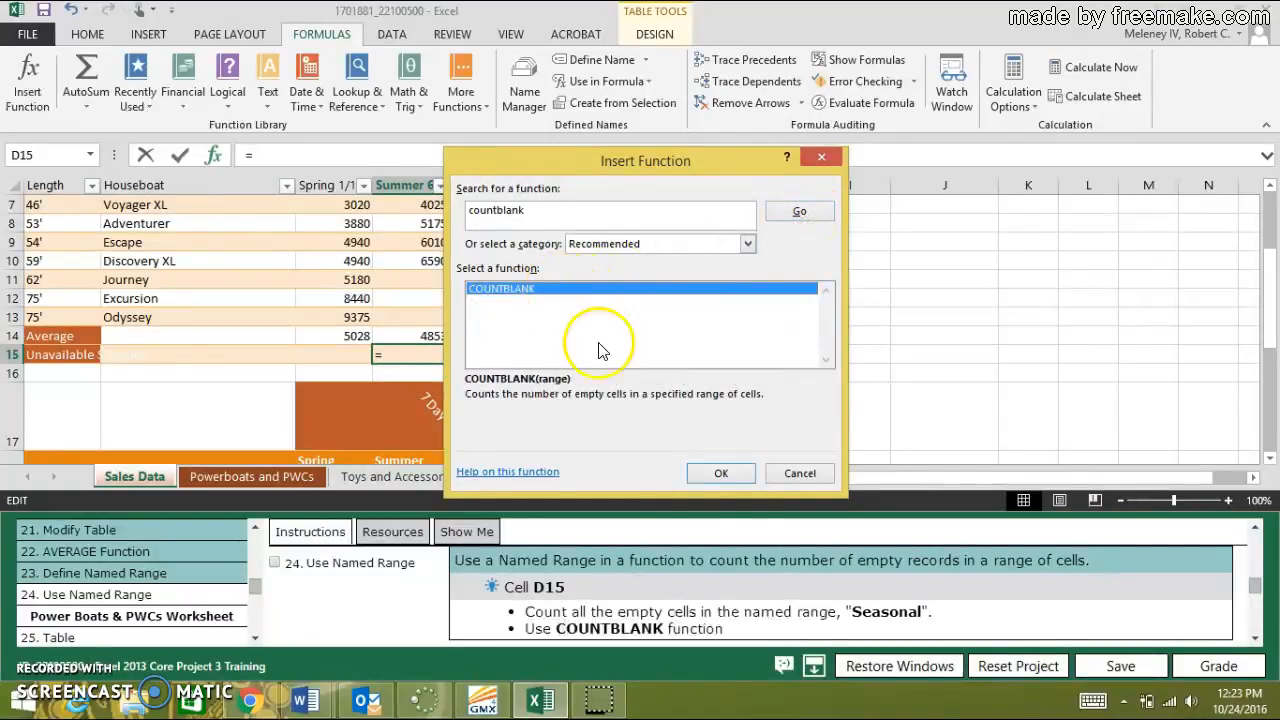
left_click(722, 474)
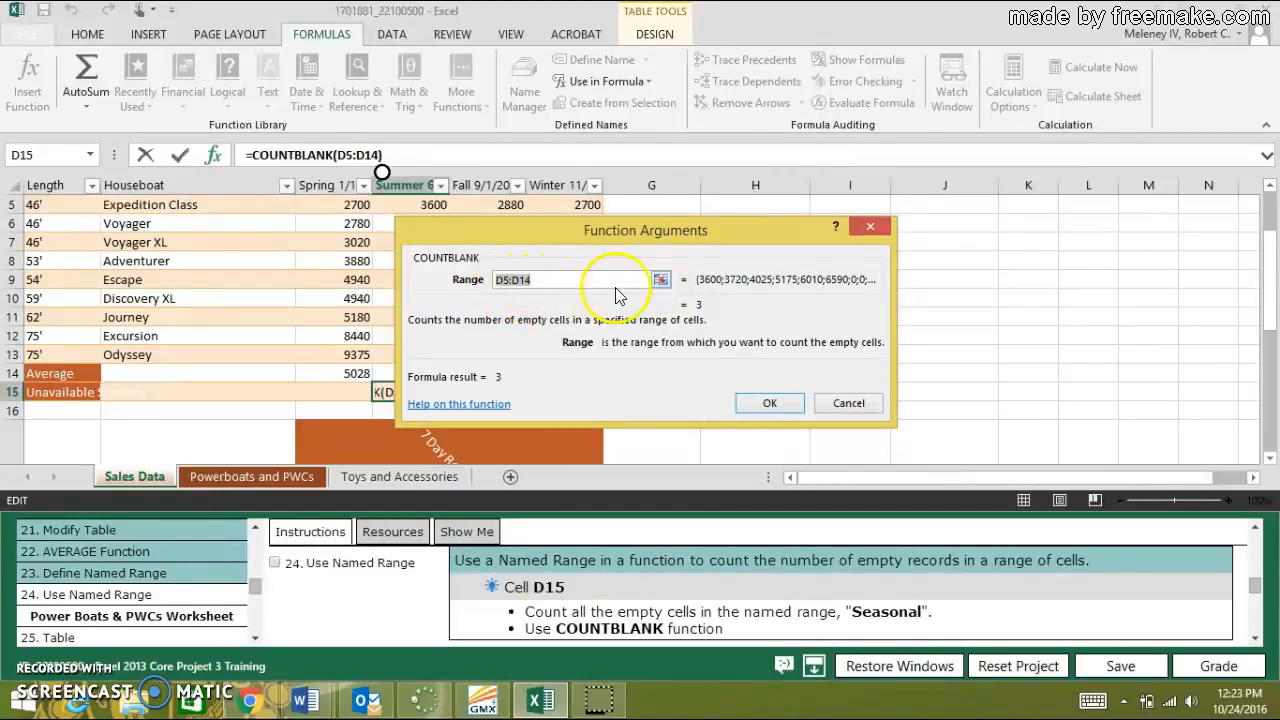
Set the COUNTBLANK range to D5:D14, complete the formula in D15 and mark task 24, Use Named Range, as done.
left_click(661, 280)
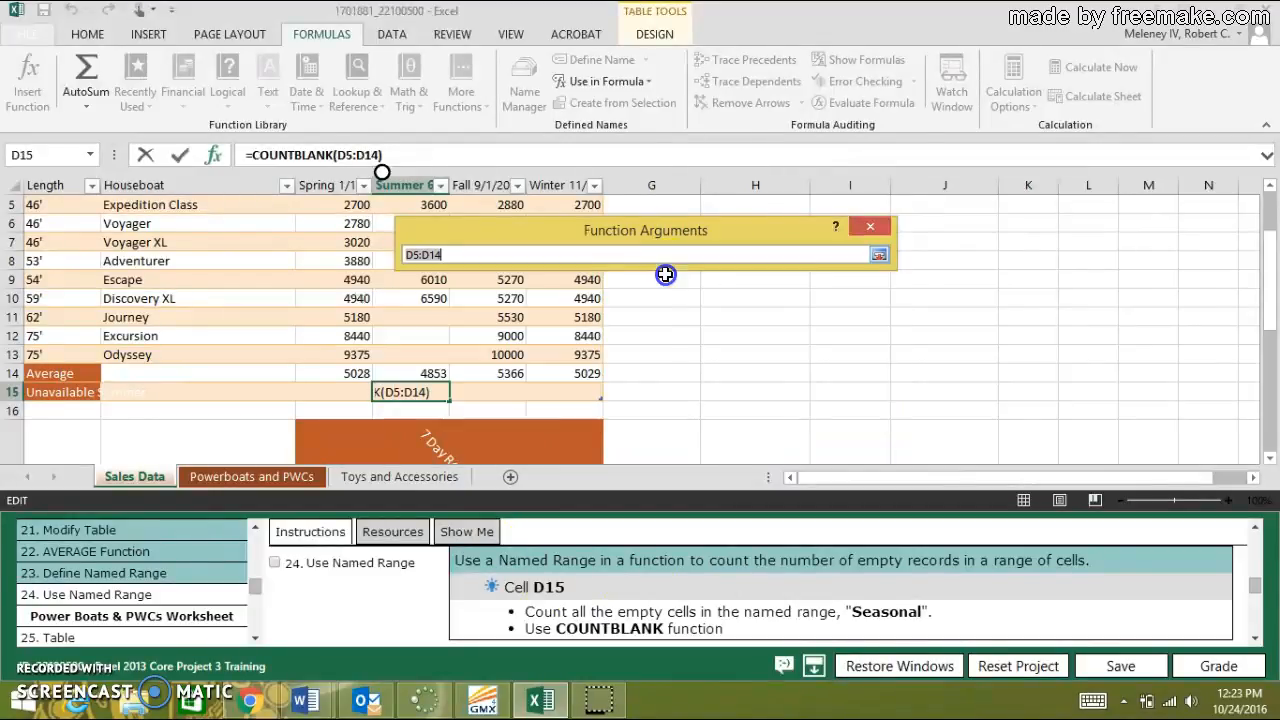
left_click_drag(645, 228, 805, 225)
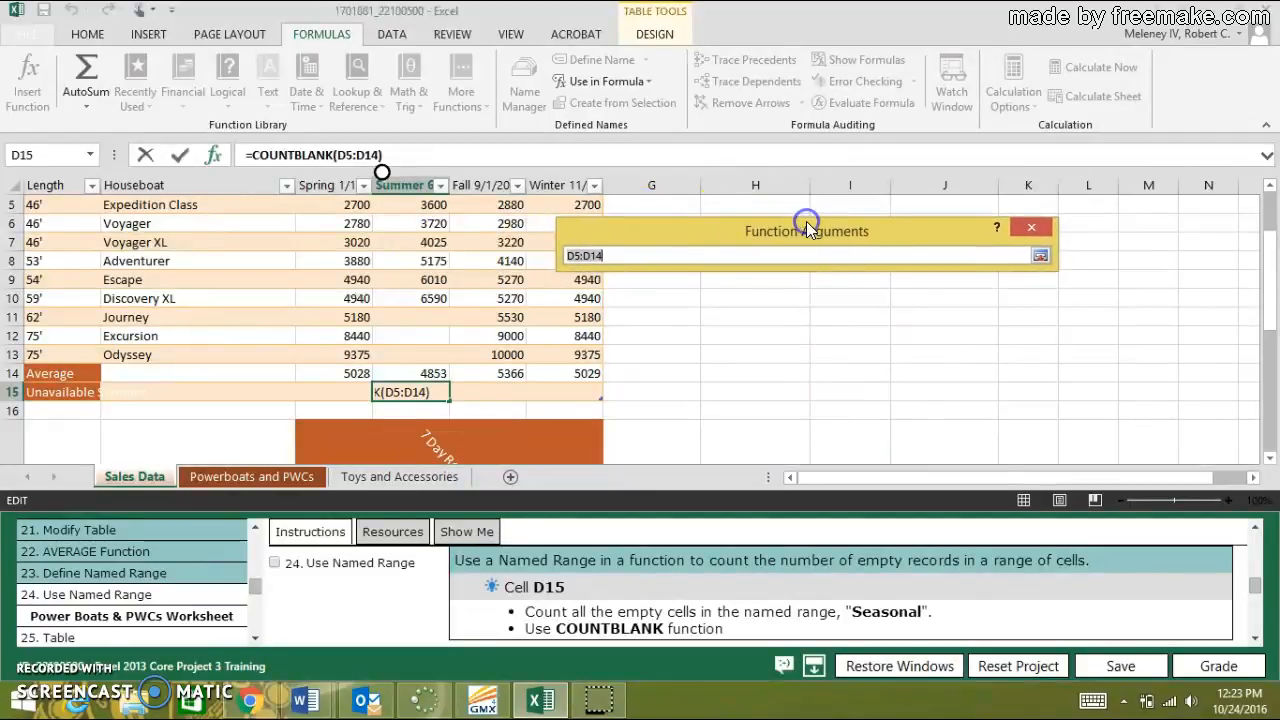
scroll(435, 278, "up", 2)
scroll(438, 284, "down", 2)
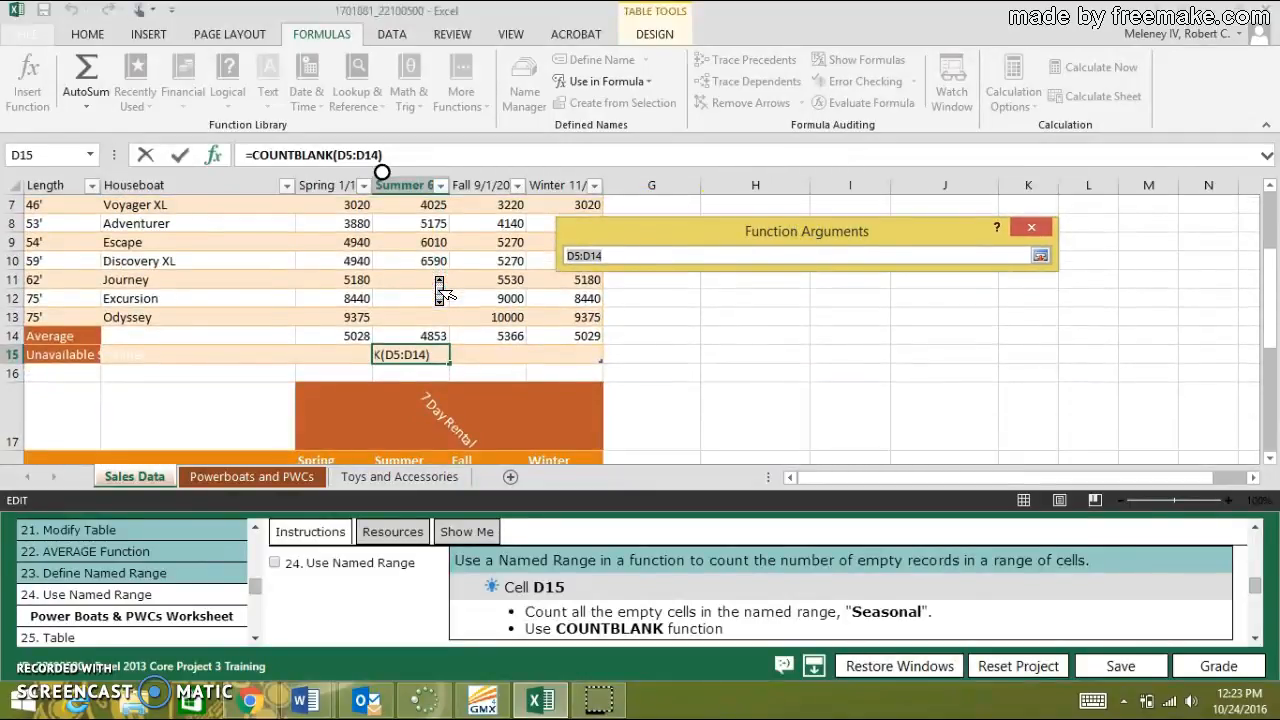
scroll(440, 292, "up", 1)
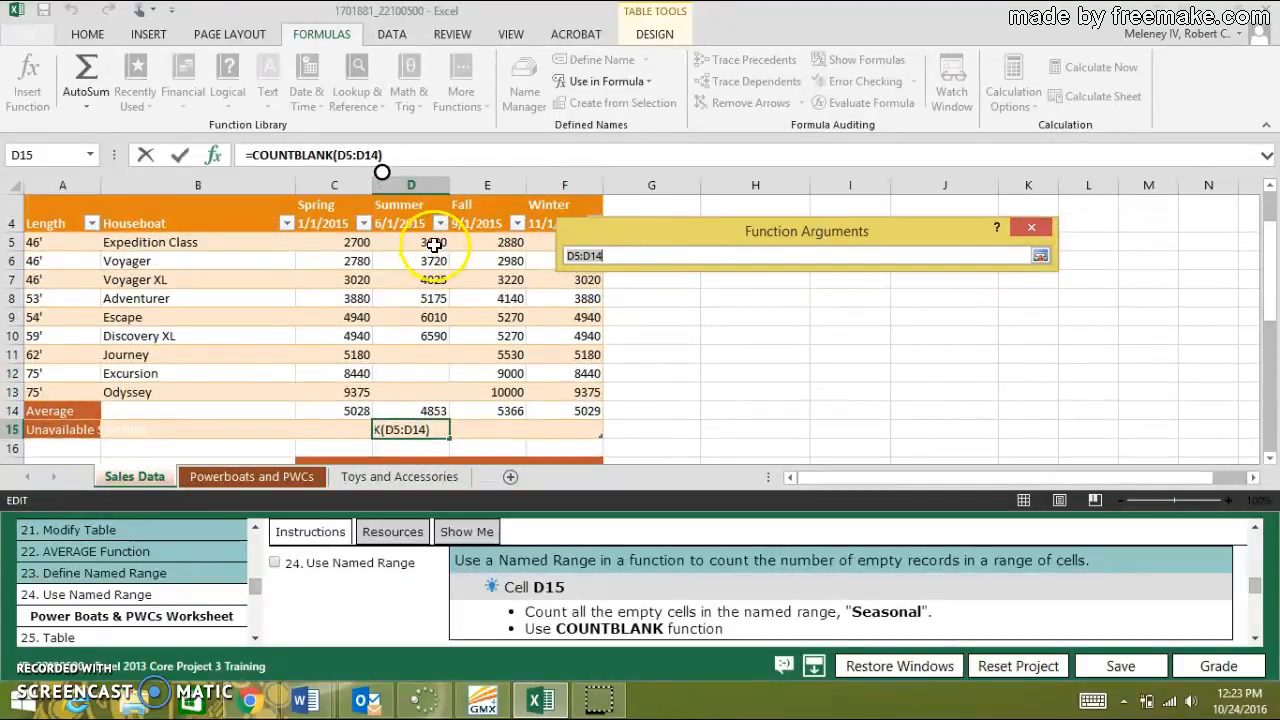
left_click_drag(433, 243, 428, 402)
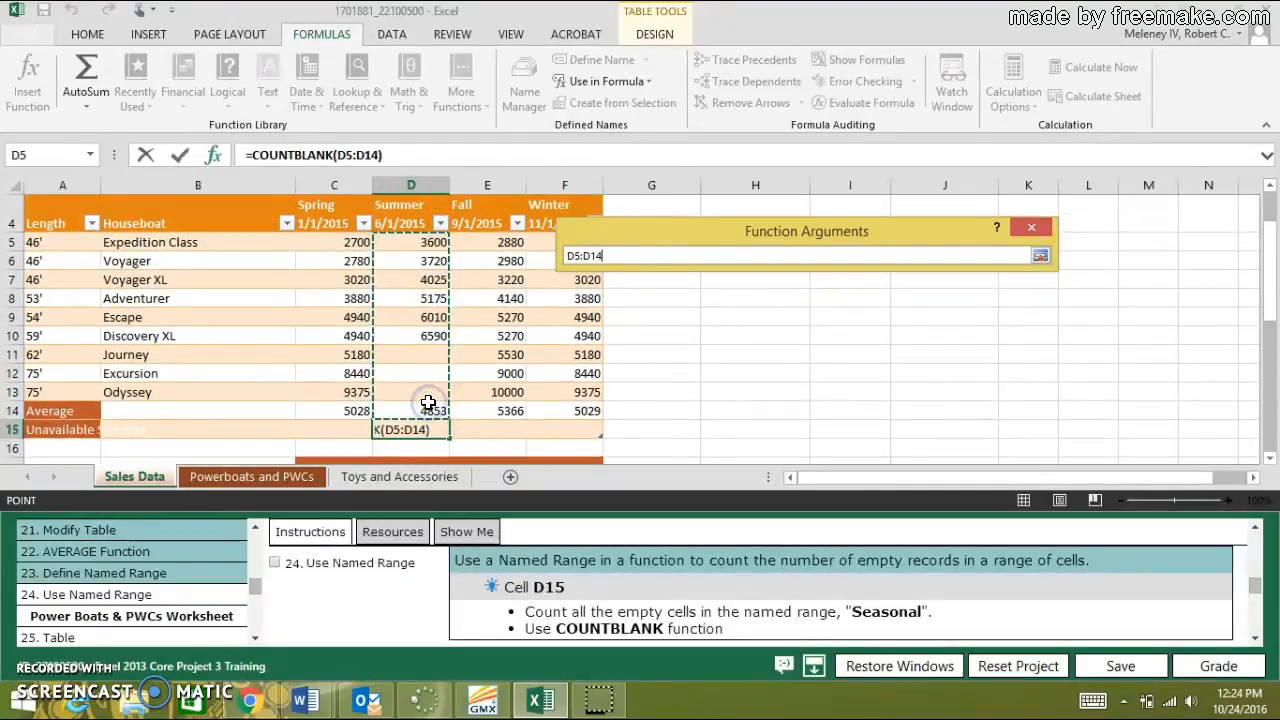
left_click(1040, 256)
left_click(931, 410)
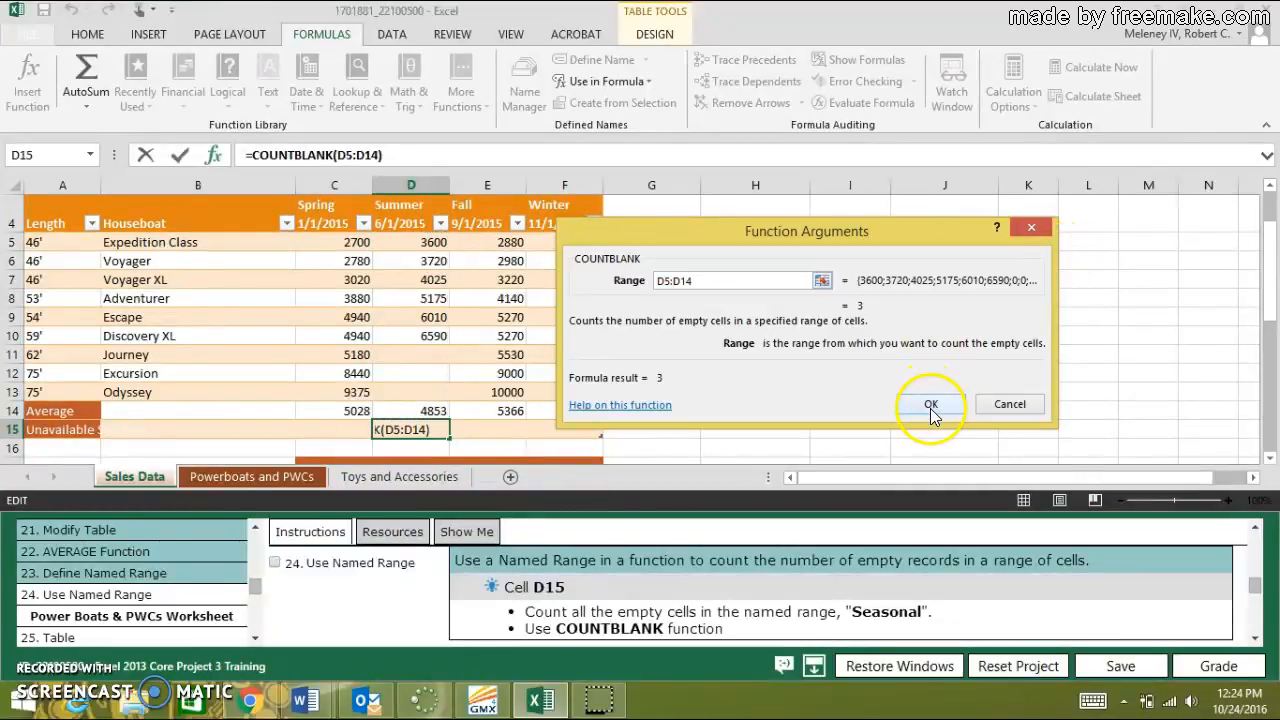
left_click(931, 410)
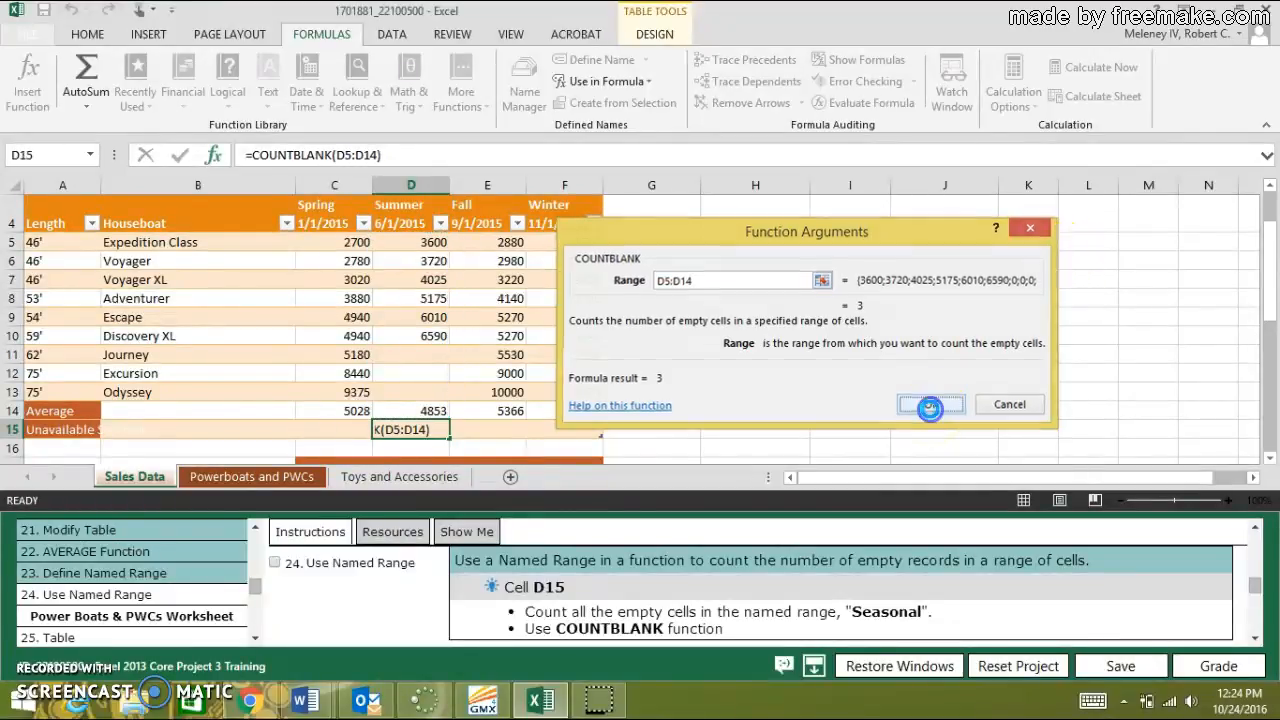
left_click(276, 564)
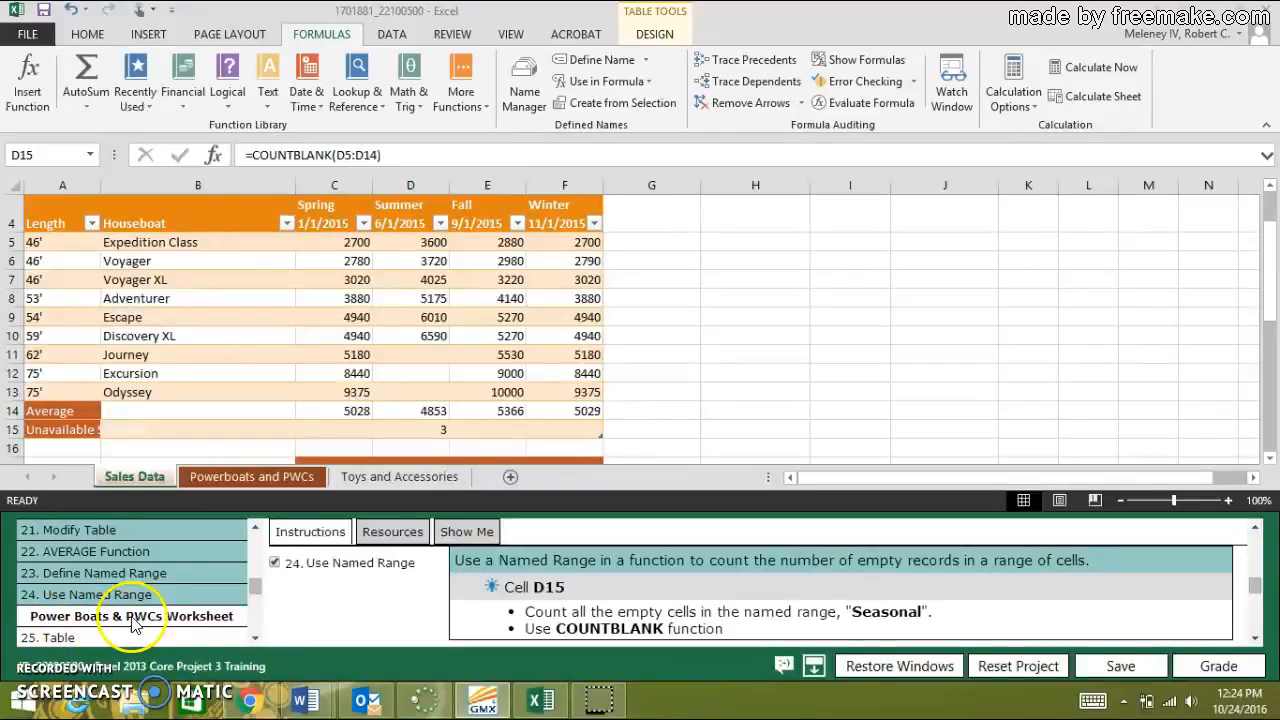
Switch to the Powerboats and PWCs worksheet and show the instructions for task 25, Table.
left_click(232, 478)
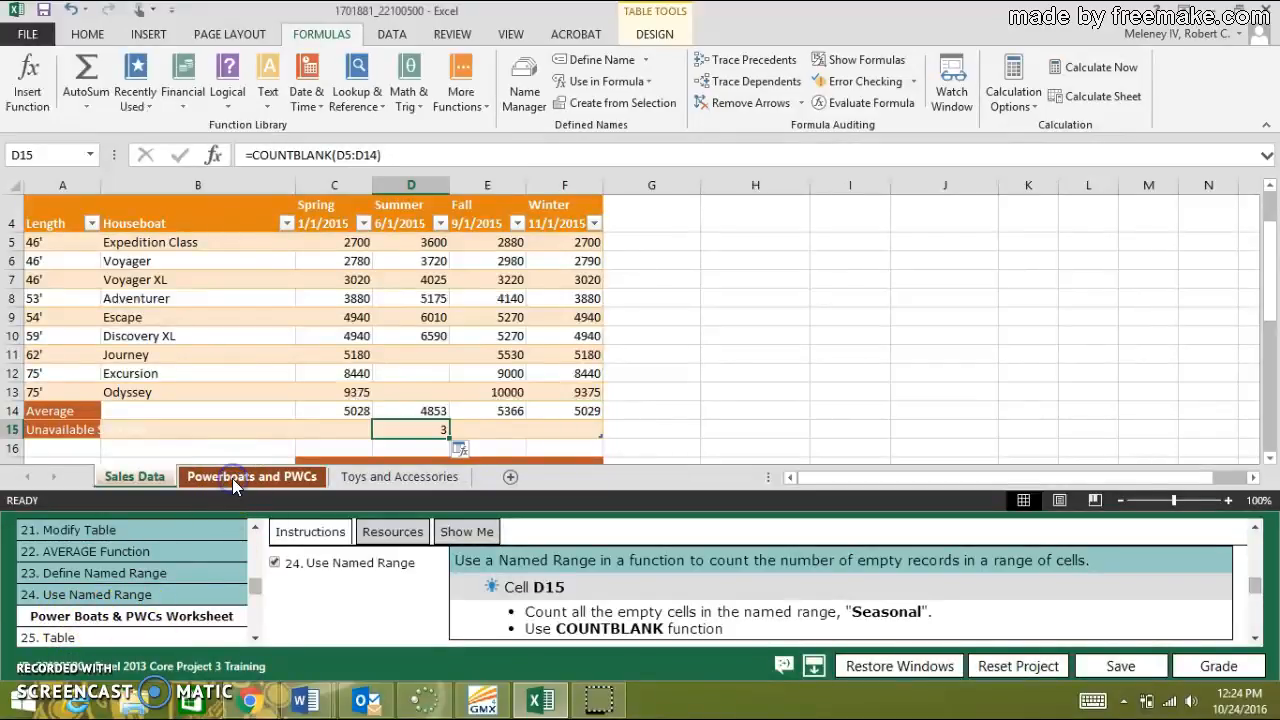
left_click(100, 639)
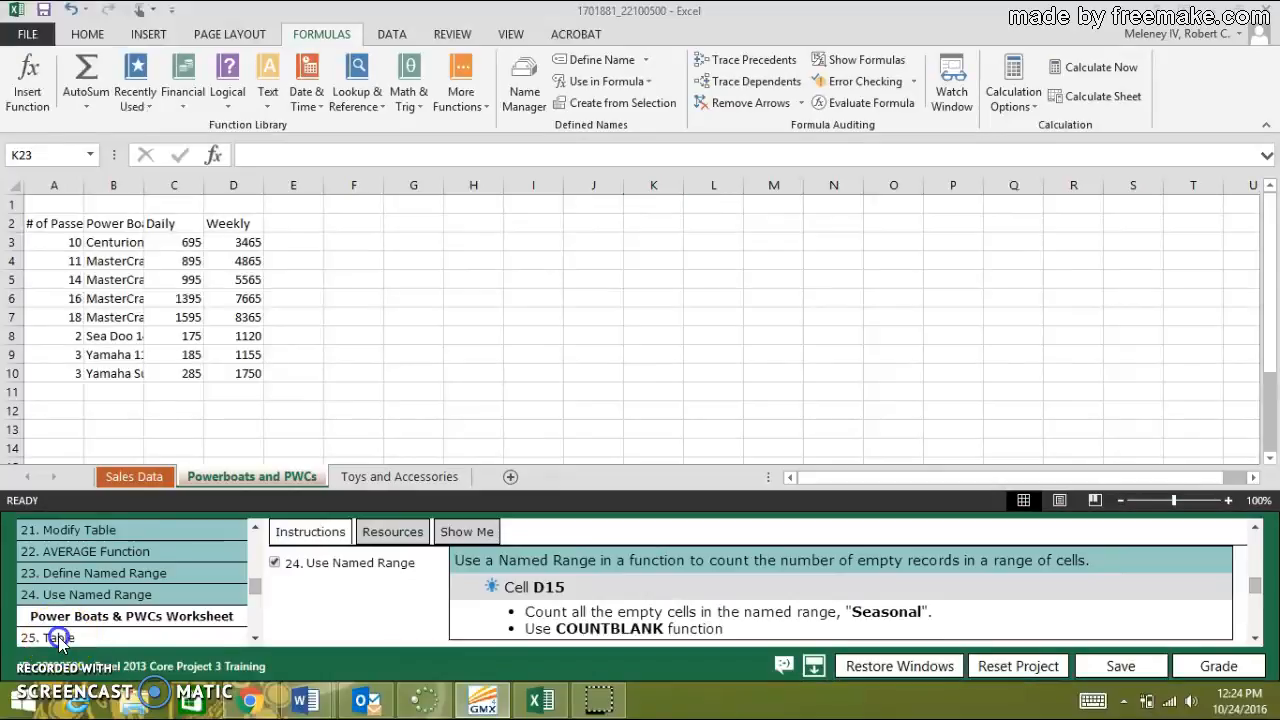
left_click(257, 639)
left_click(257, 639)
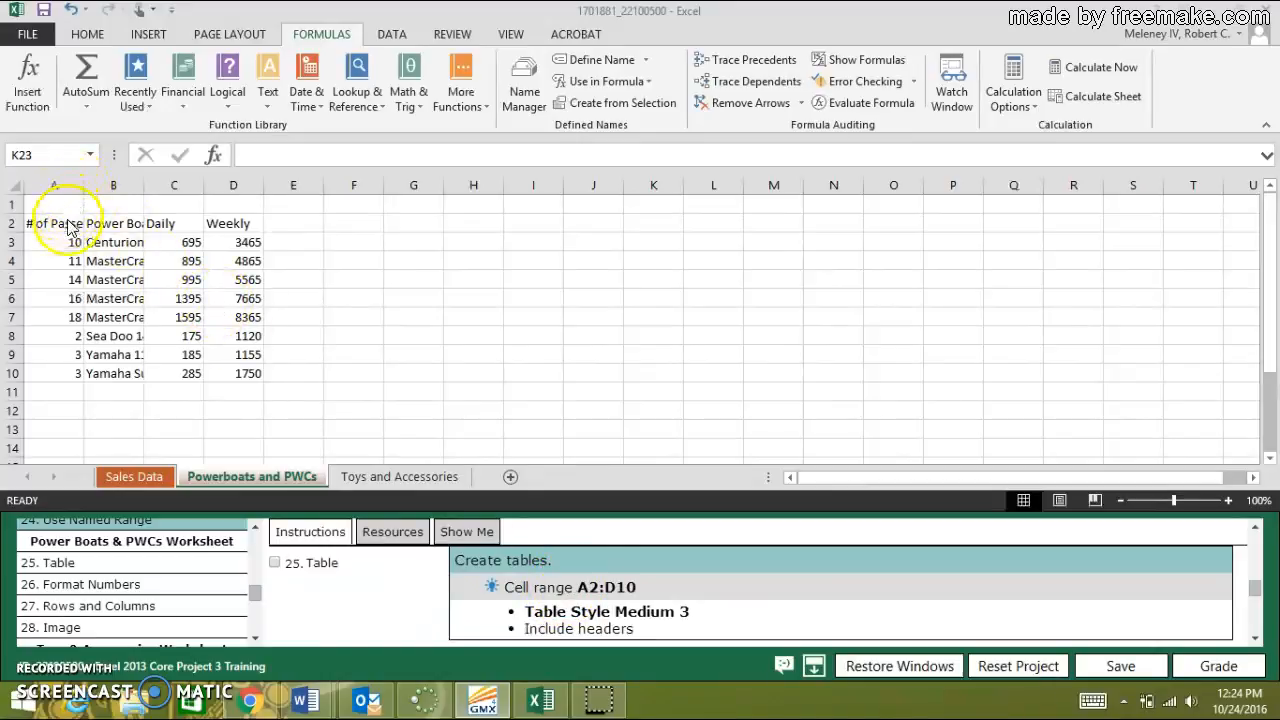
Format cell range A2:D10 as a table with headers in Table Style Medium 3 and mark task 25, Table, as done.
left_click_drag(66, 222, 224, 376)
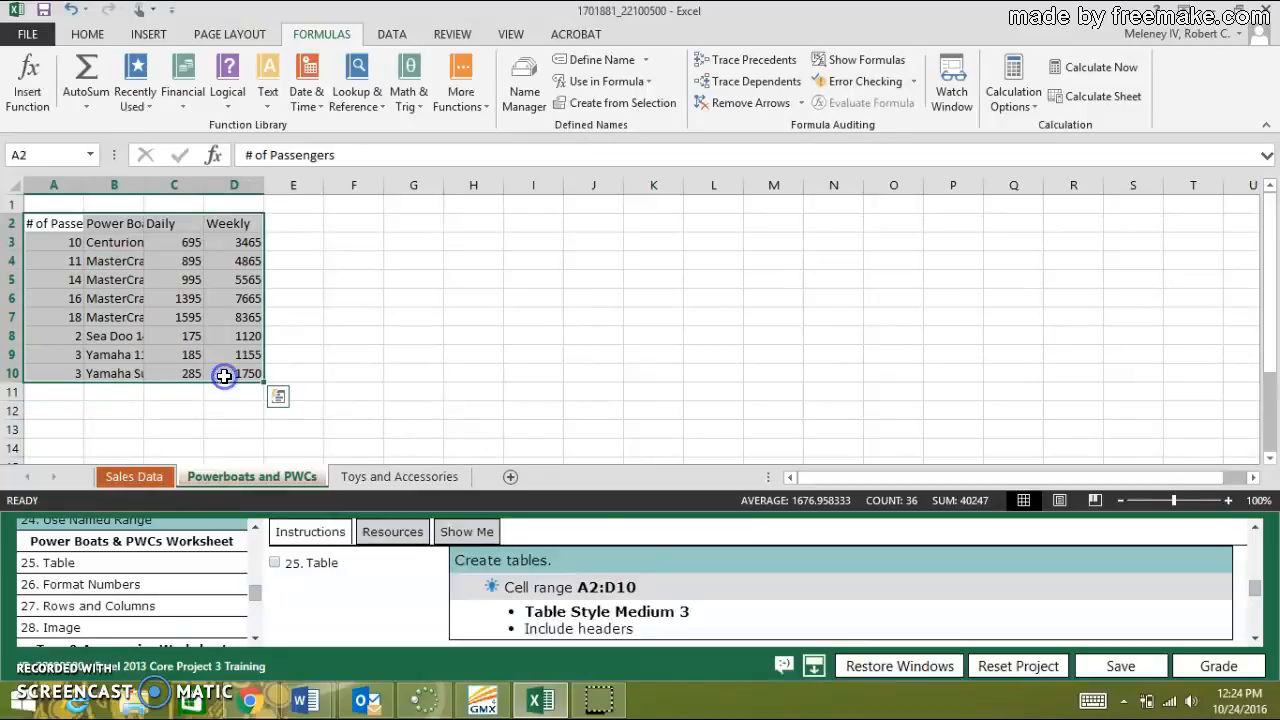
left_click(99, 38)
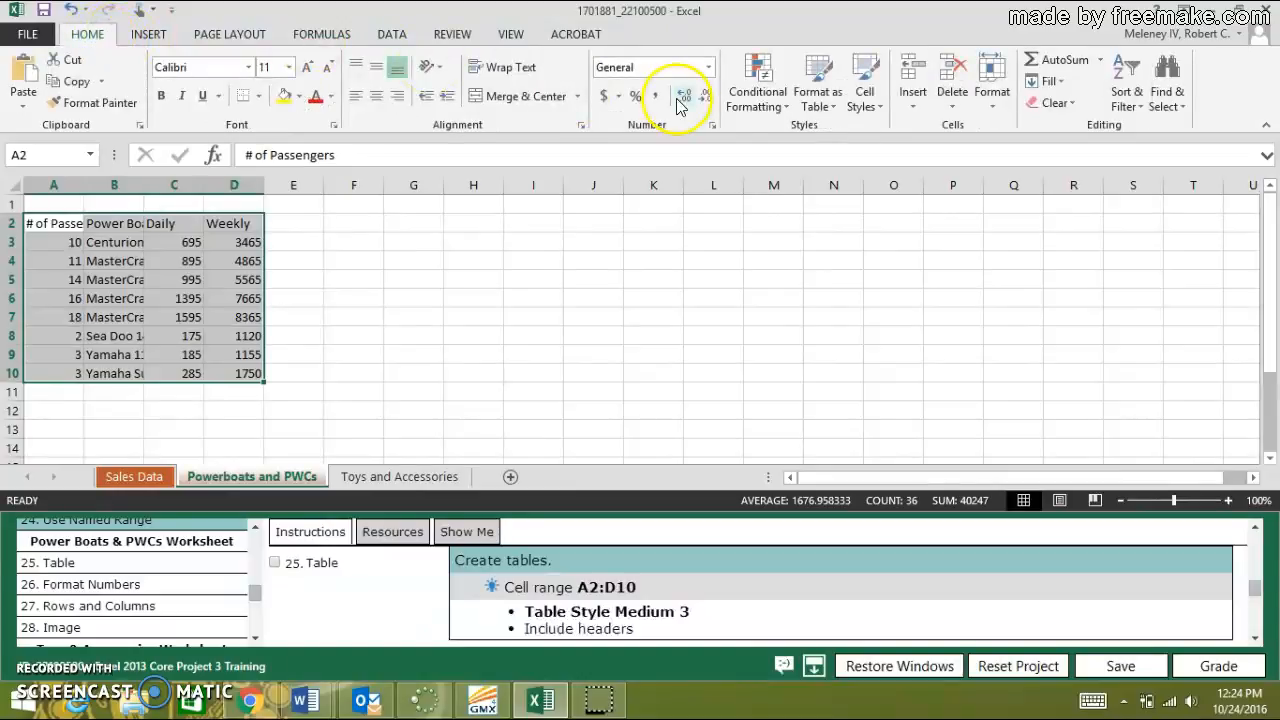
left_click(818, 94)
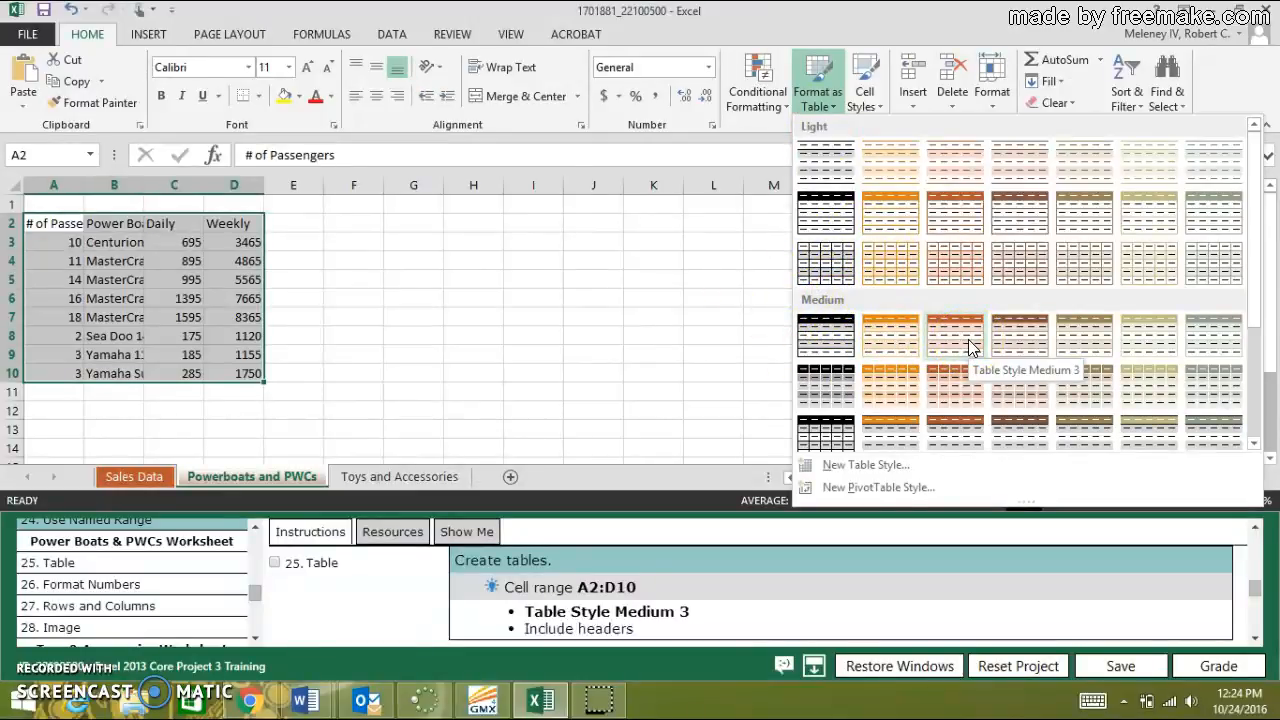
left_click(970, 347)
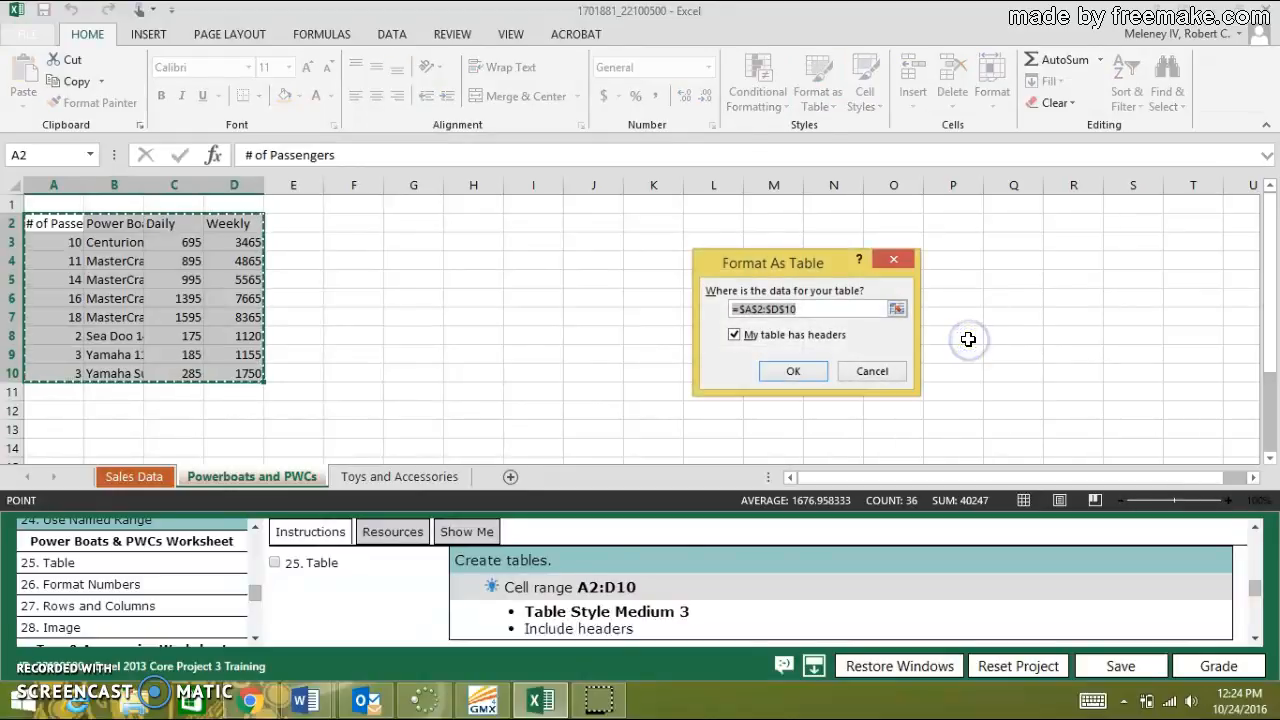
left_click(789, 371)
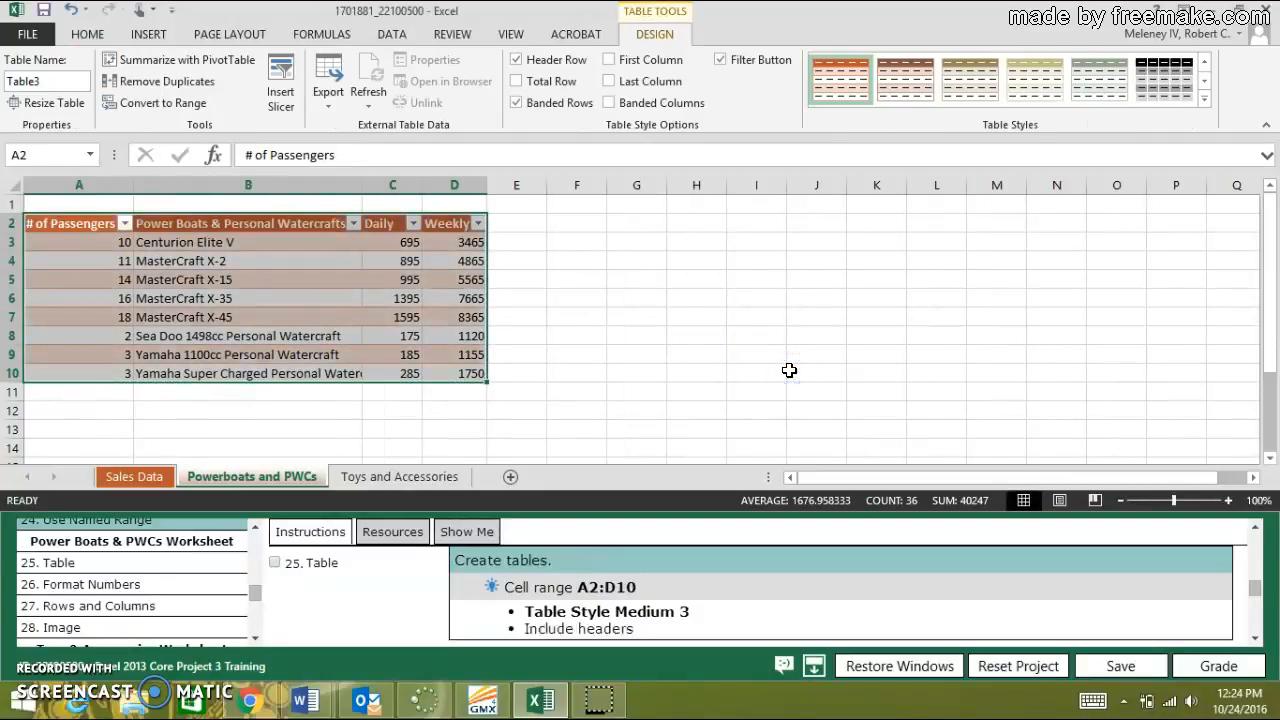
left_click(276, 563)
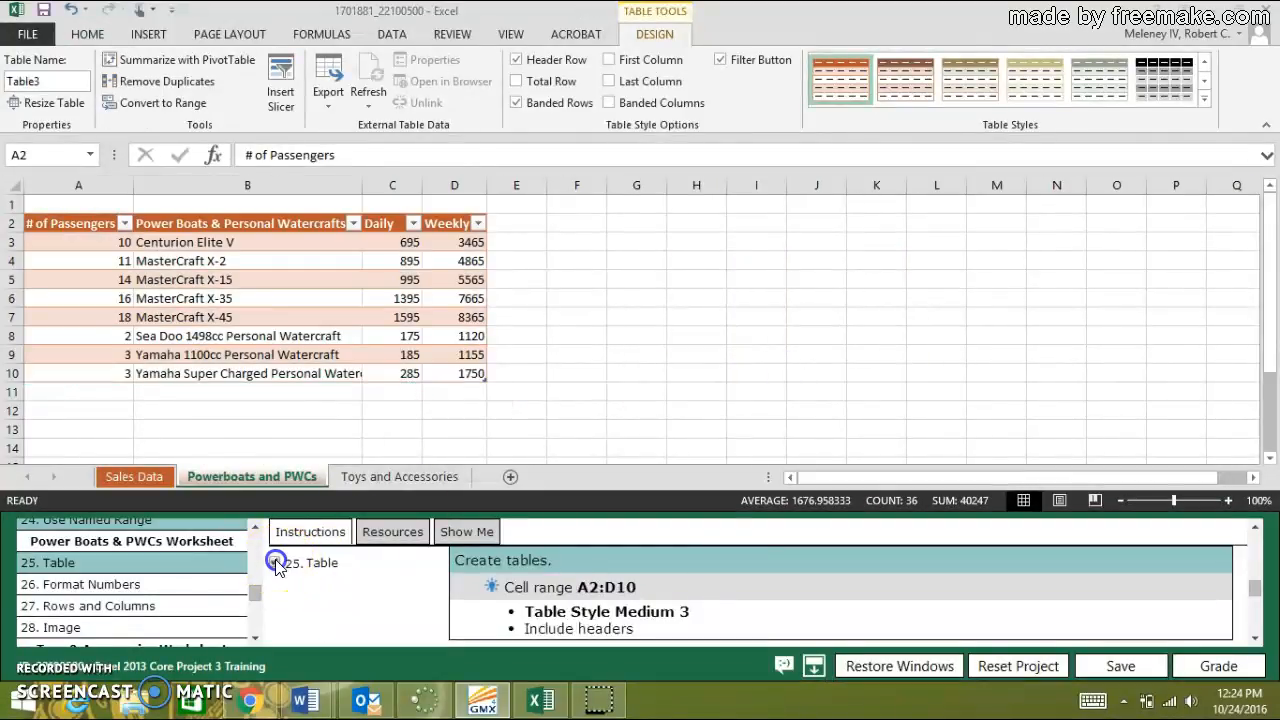
Apply the $ English (United States) accounting format to columns C and D and mark task 26, Format Numbers, as done.
left_click(118, 588)
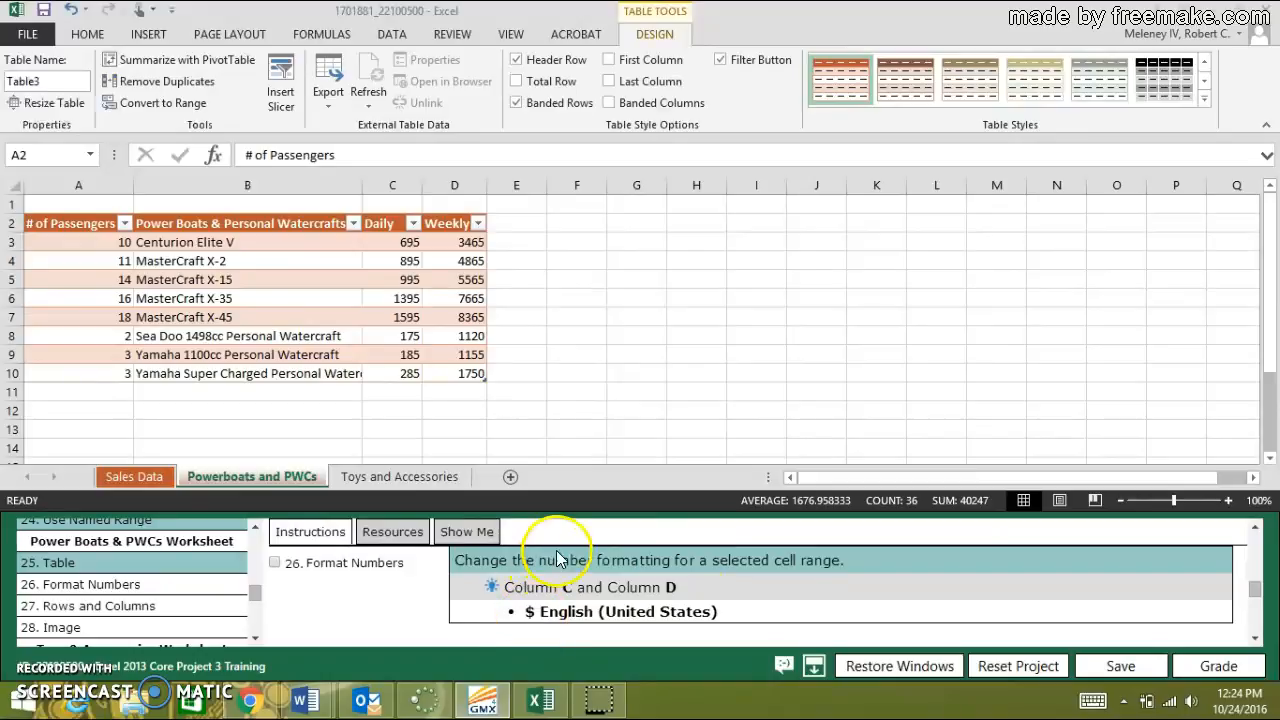
left_click(420, 186)
left_click_drag(423, 186, 443, 189)
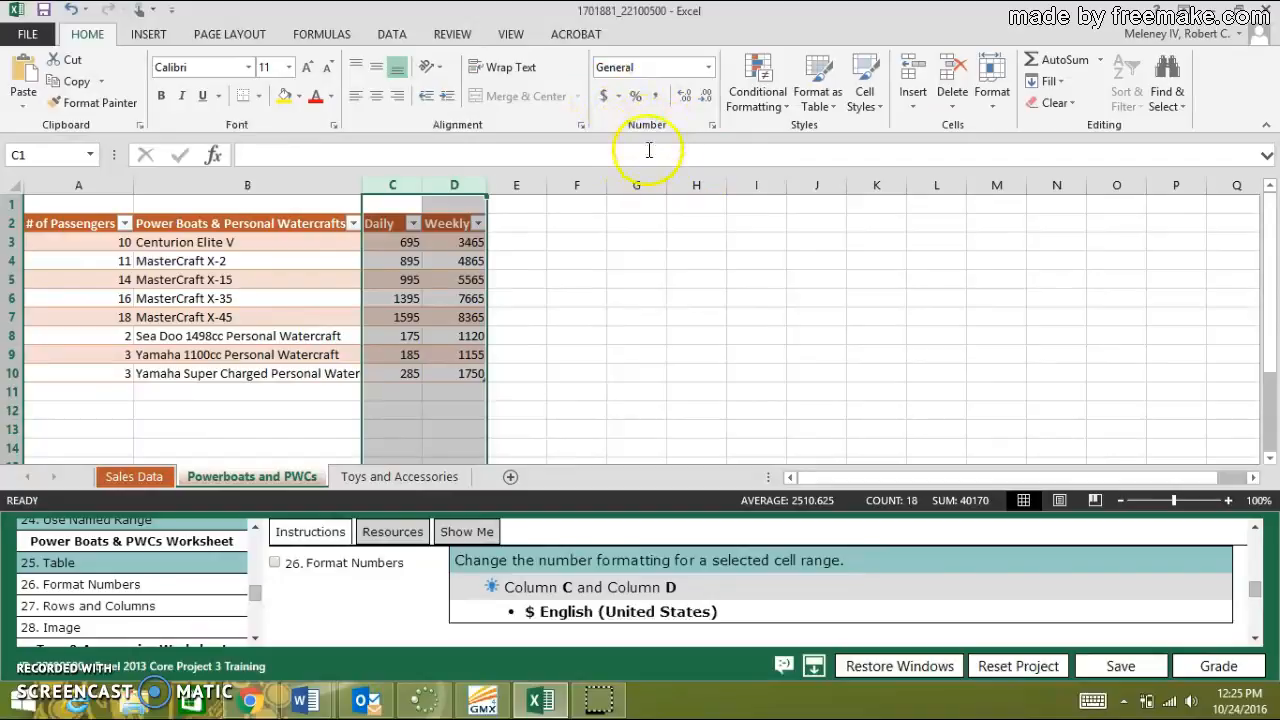
left_click(619, 97)
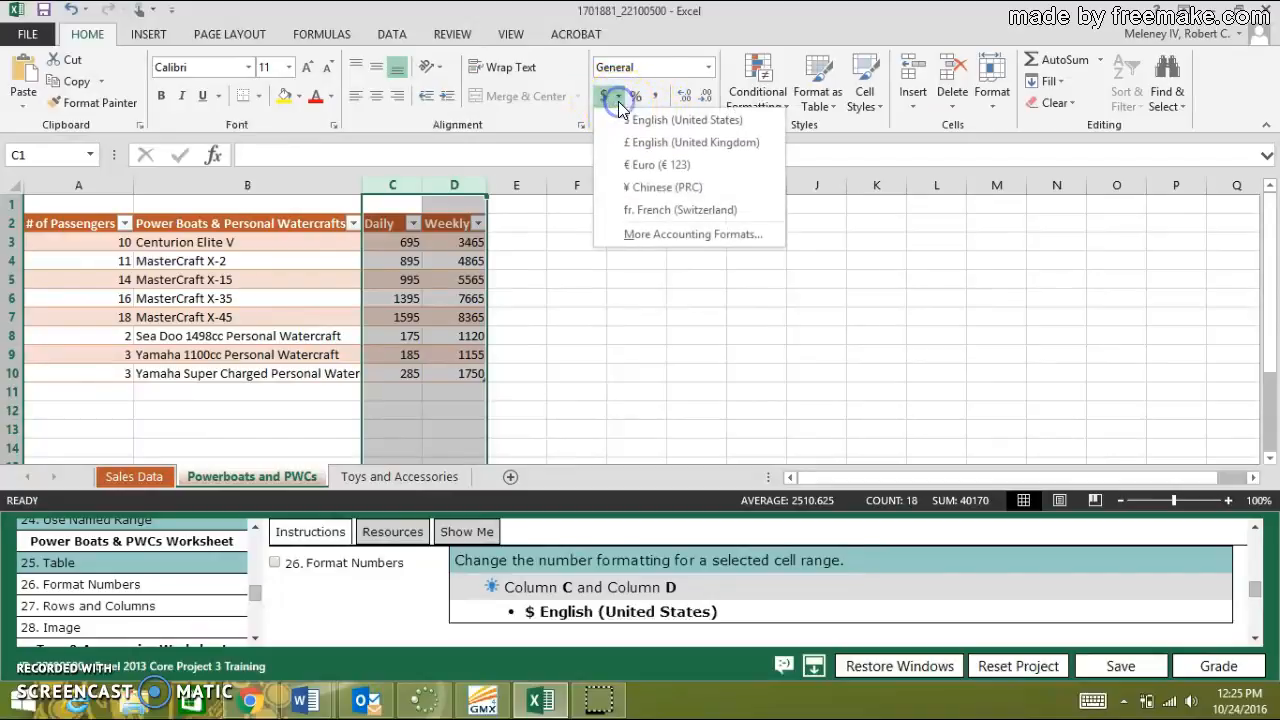
left_click(669, 122)
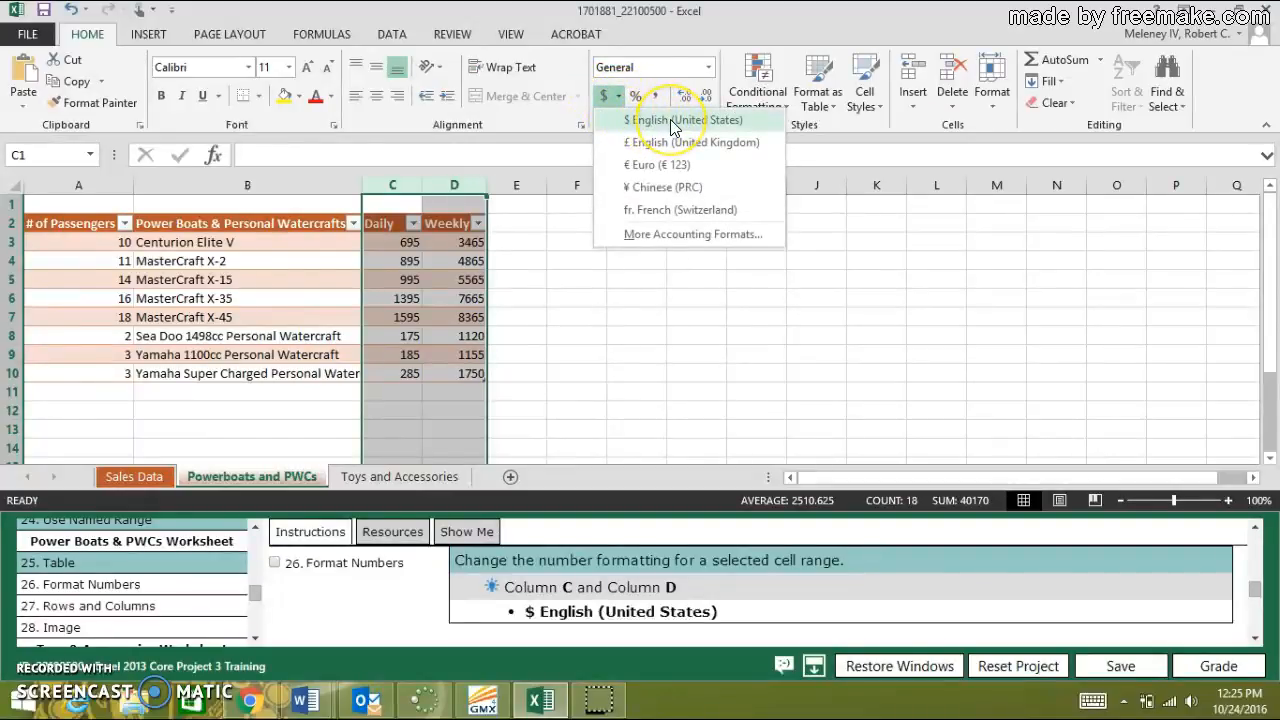
left_click(671, 121)
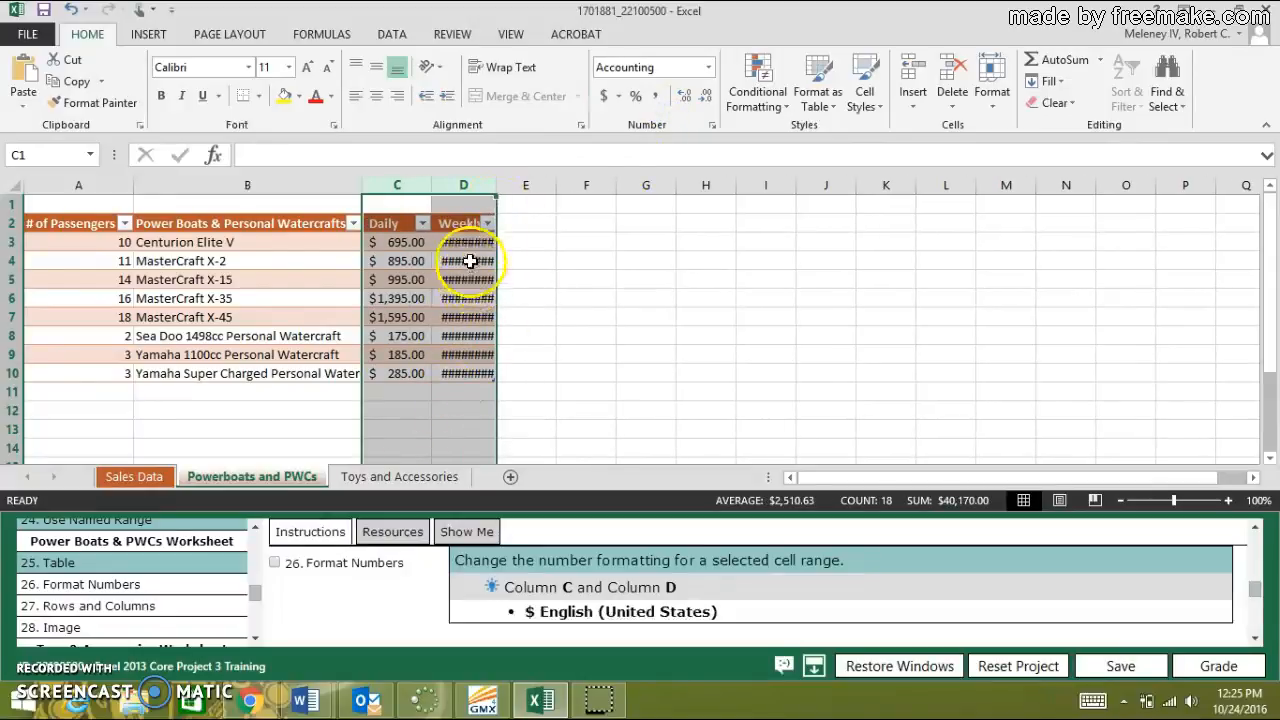
left_click(275, 565)
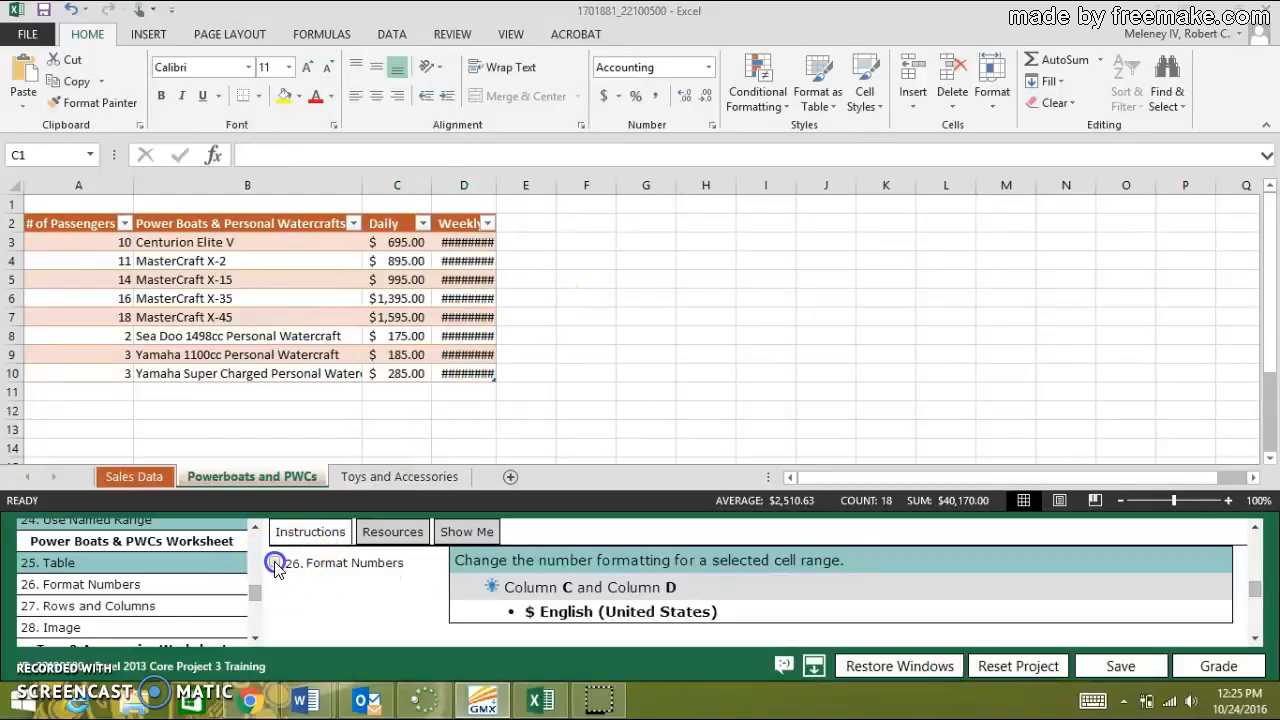
Show the instructions for task 27, Rows and Columns, and insert a new row between rows 1 and 2.
left_click(103, 609)
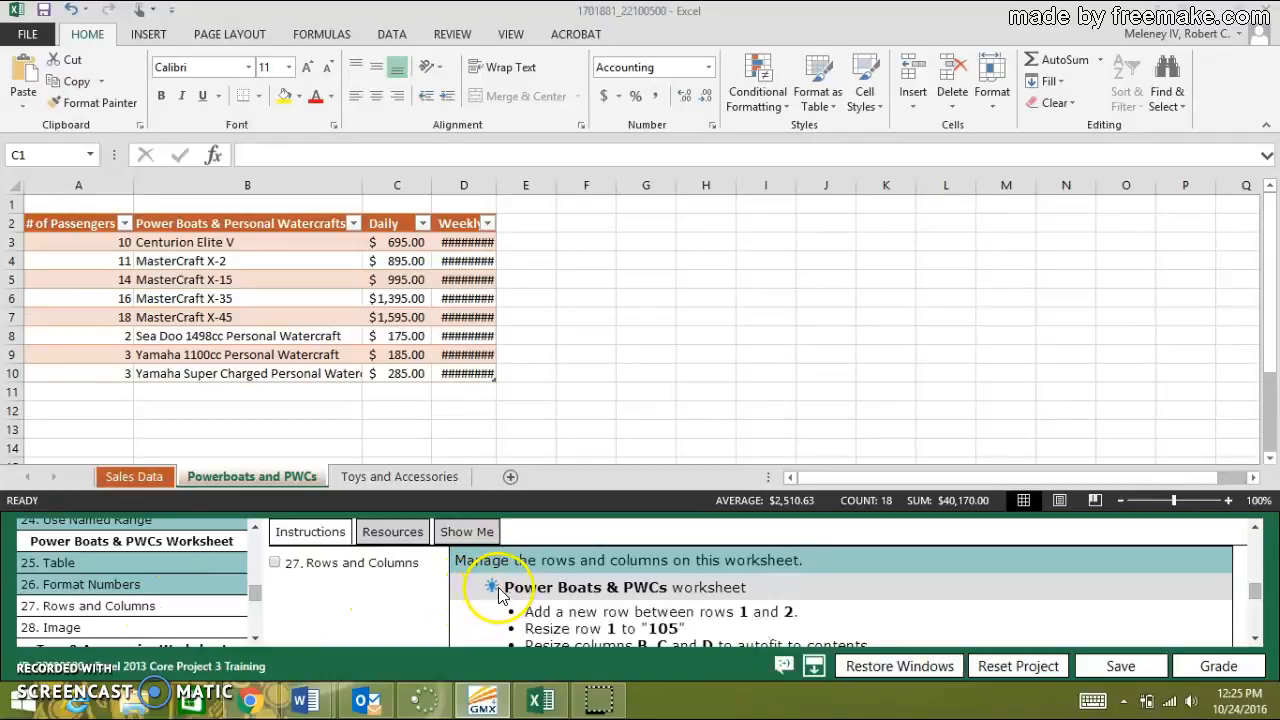
left_click(588, 605)
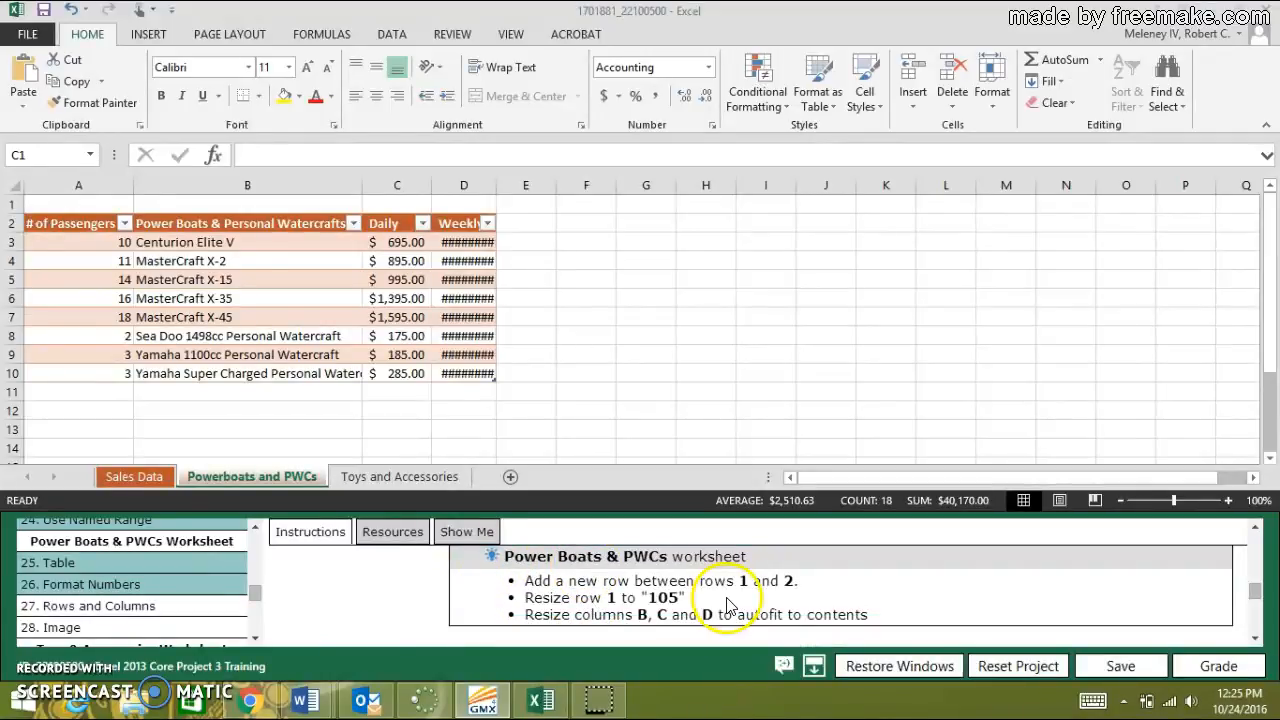
right_click(10, 229)
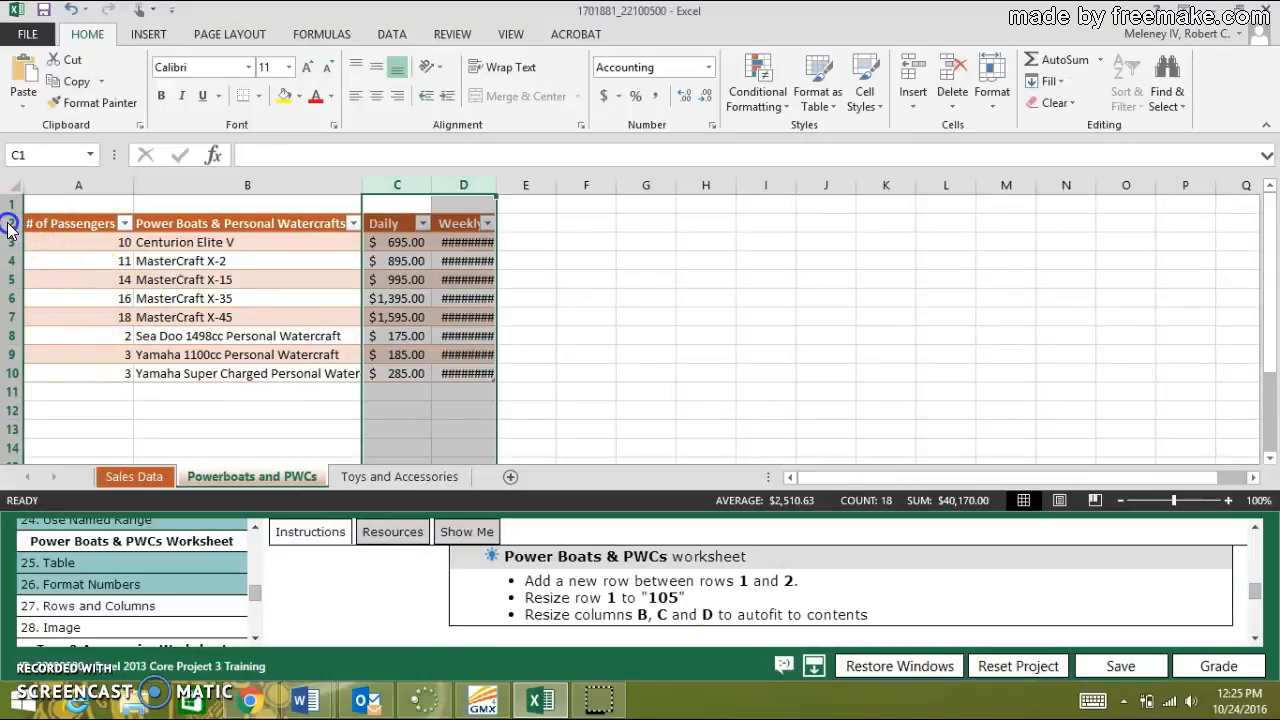
left_click(9, 227)
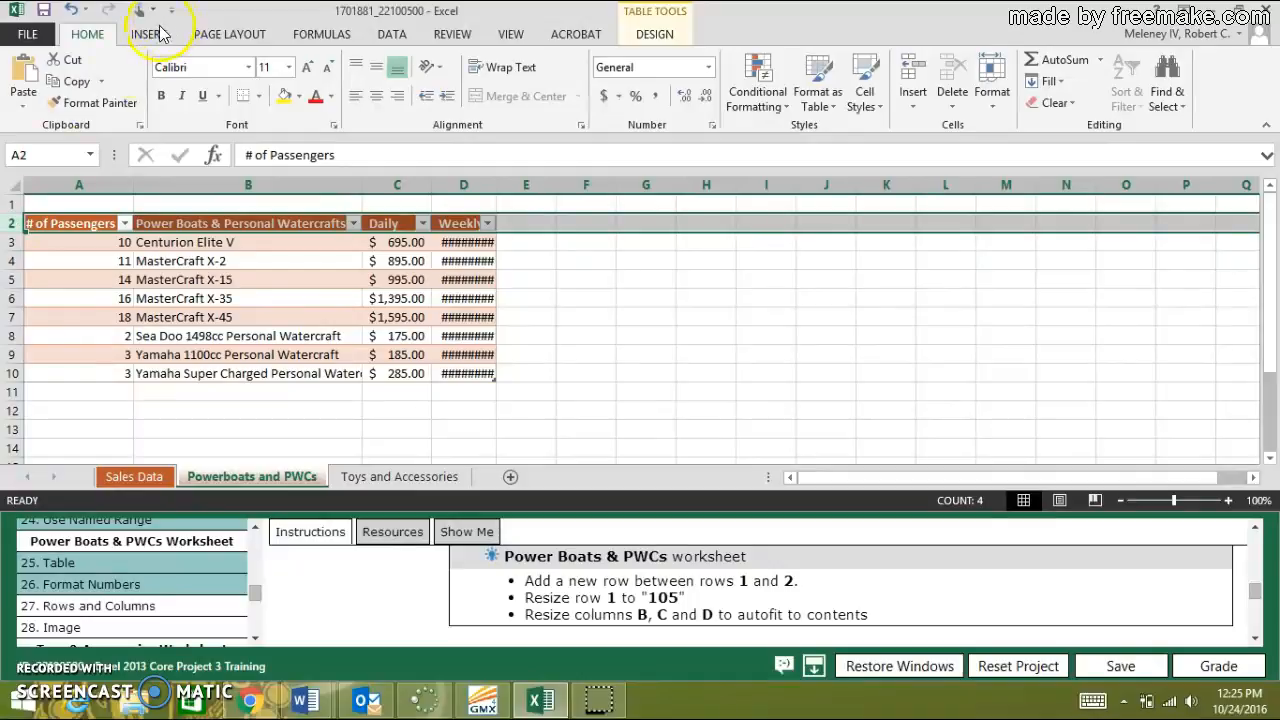
right_click(14, 224)
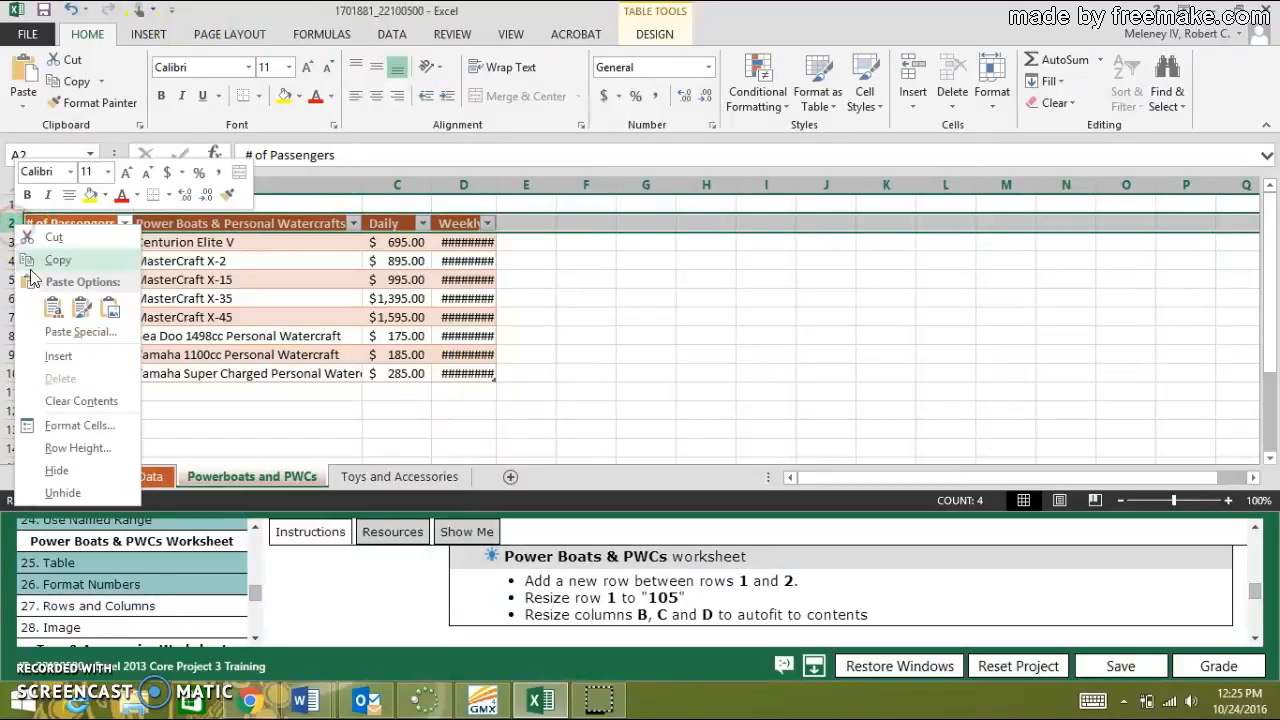
left_click(58, 362)
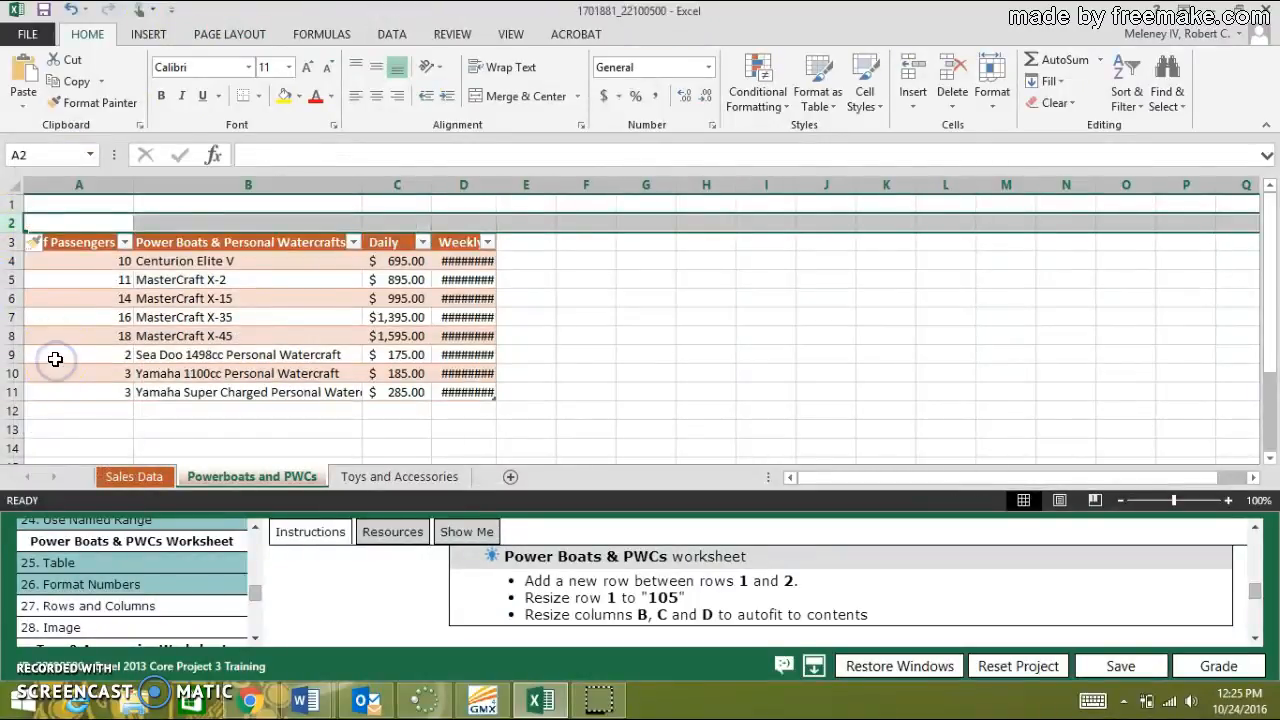
Set the height of row 1 to 105.
right_click(15, 204)
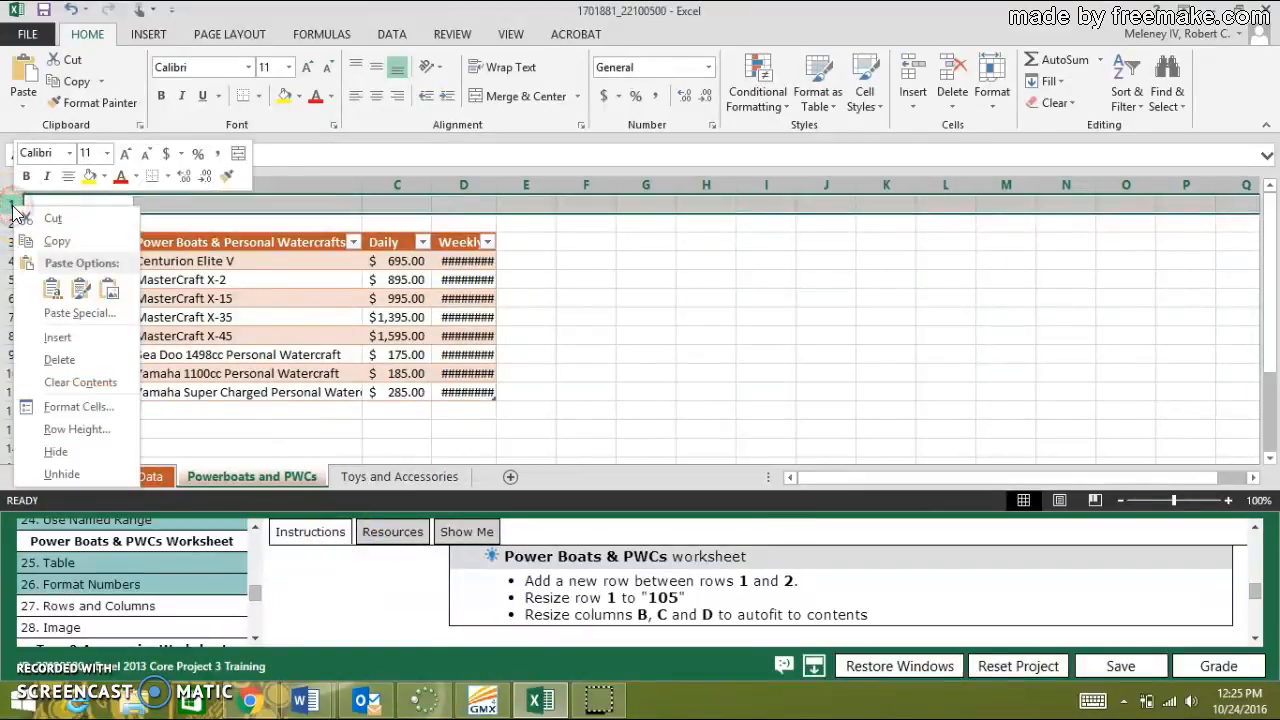
left_click(91, 435)
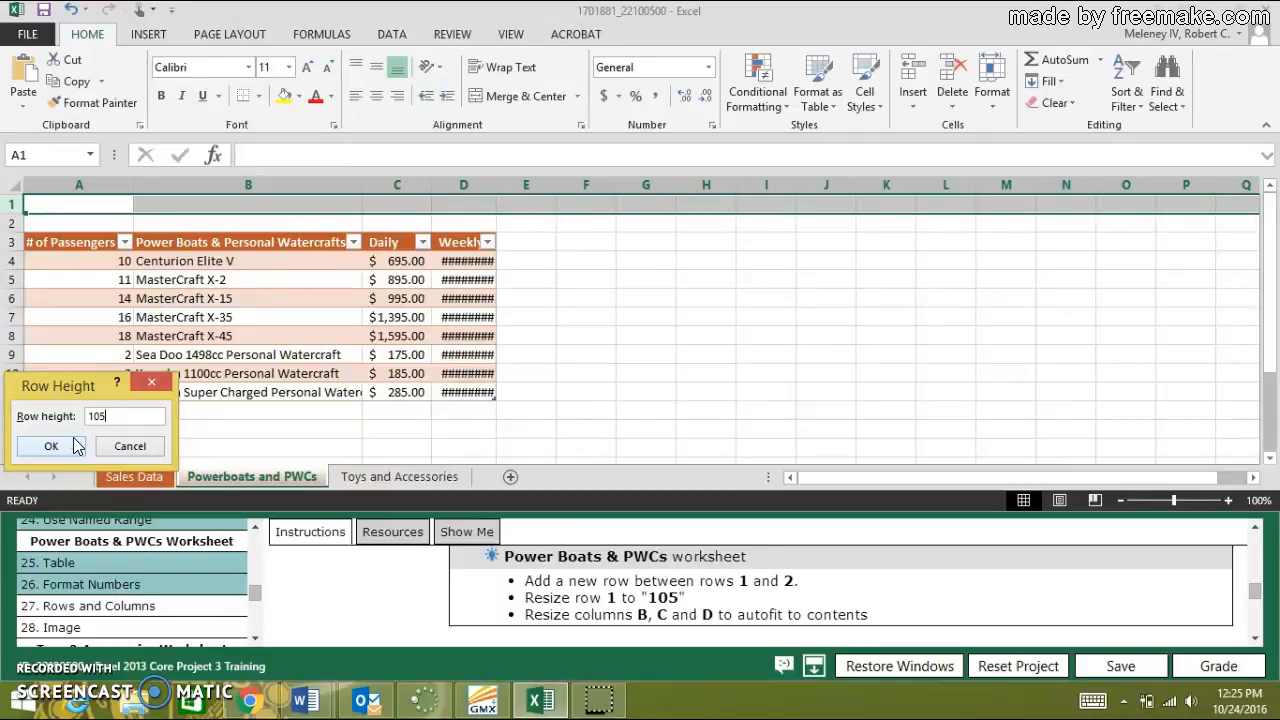
left_click(73, 438)
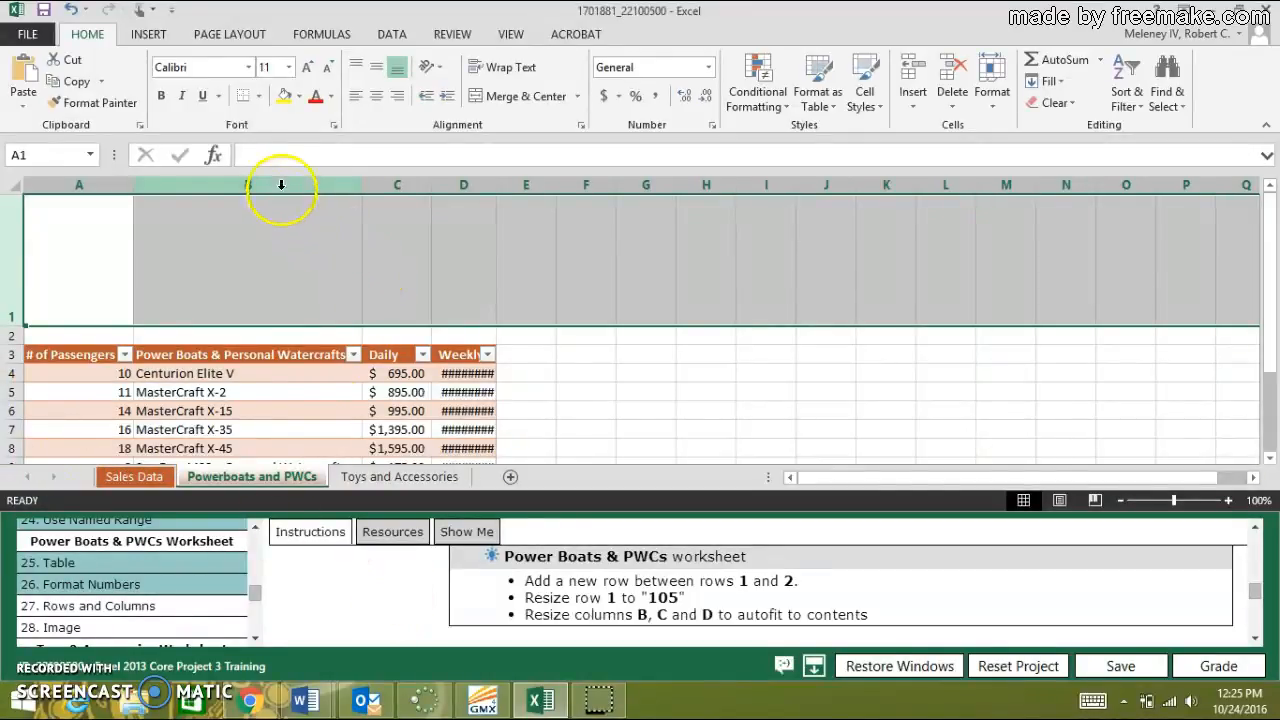
AutoFit columns B, C and D to their contents and mark task 27, Rows and Columns, as done.
left_click_drag(281, 184, 453, 184)
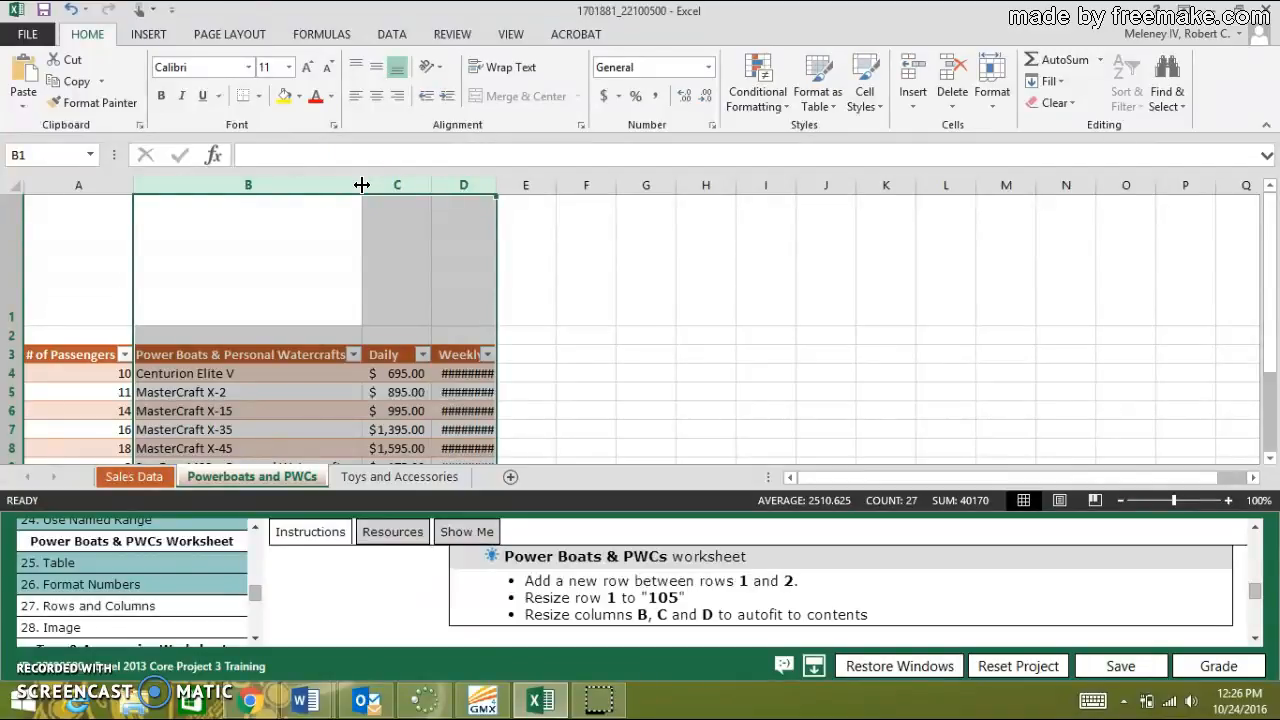
double_click(362, 185)
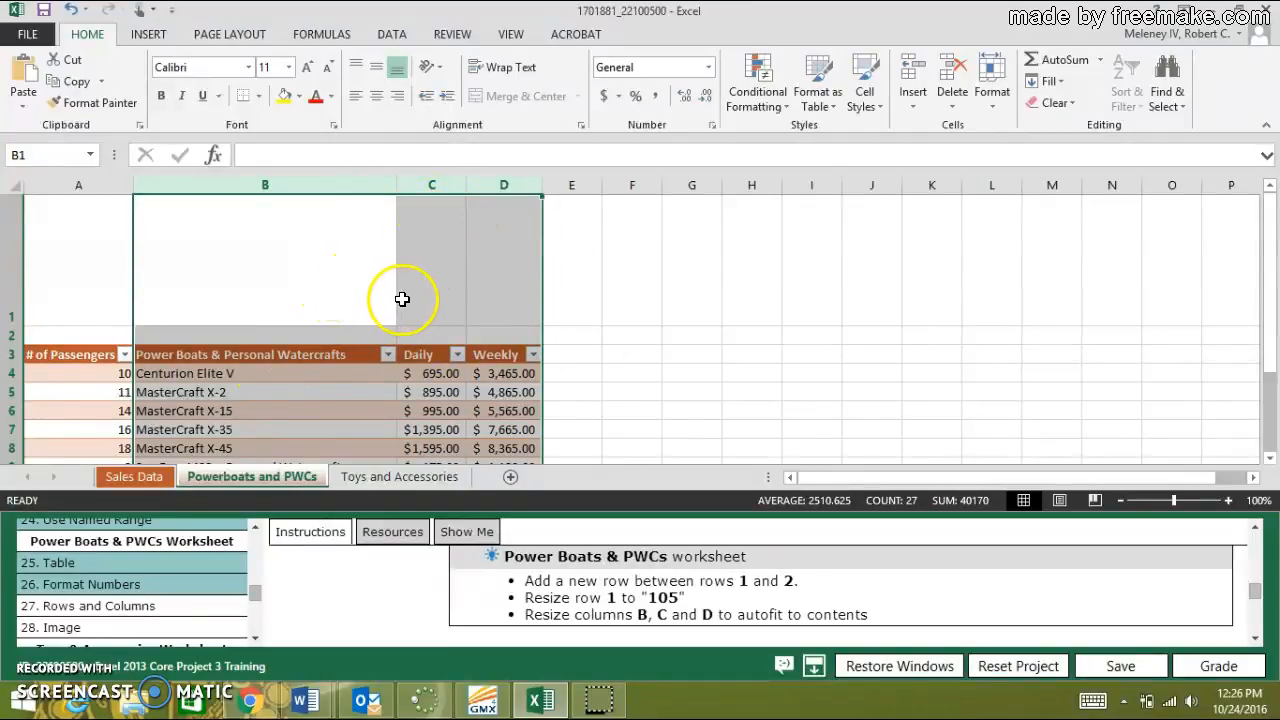
left_click(341, 568)
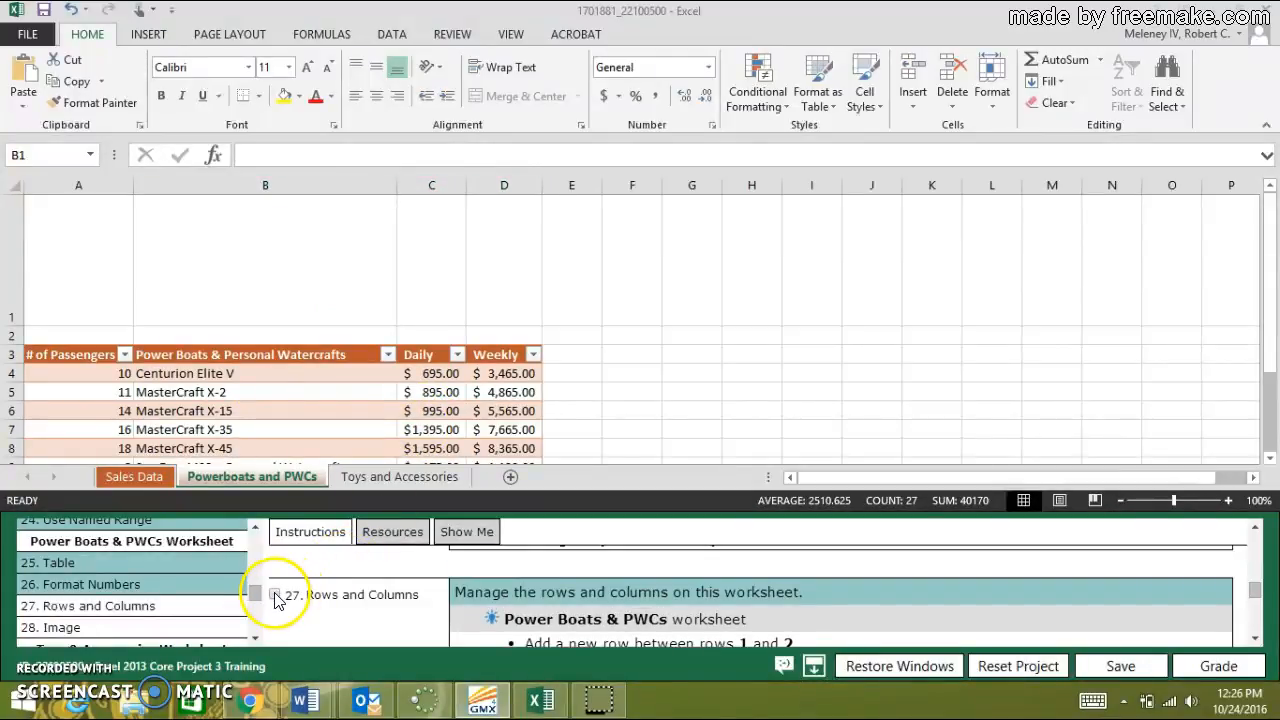
left_click(275, 595)
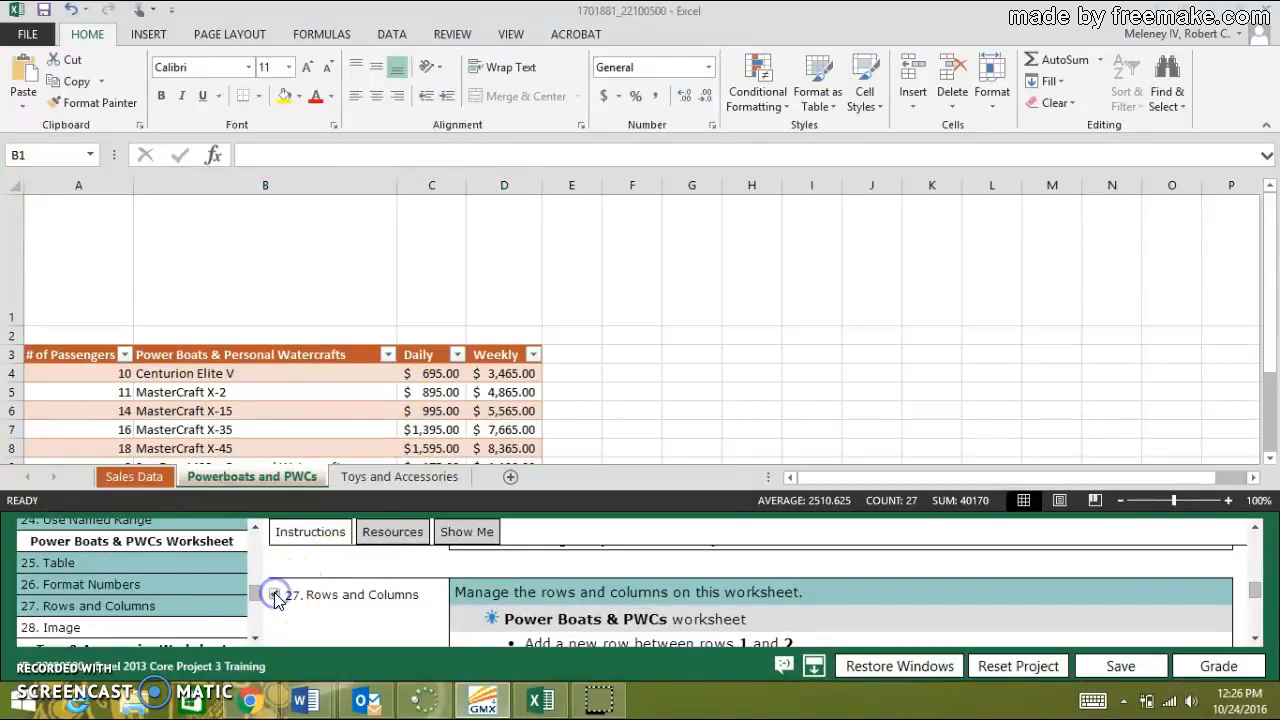
Show the instructions for task 28, Image, and insert the PWC picture from the GMetrixTemplates folder in Documents at cell A1.
left_click(62, 628)
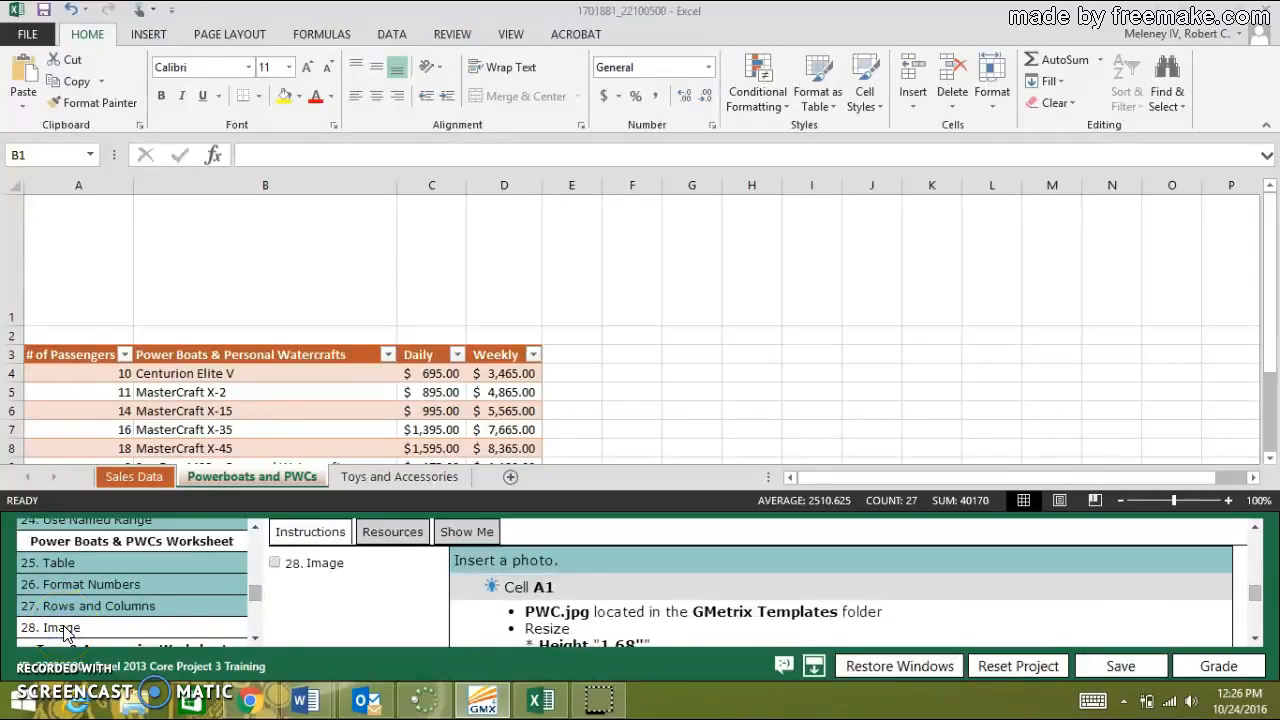
left_click(73, 247)
left_click(73, 247)
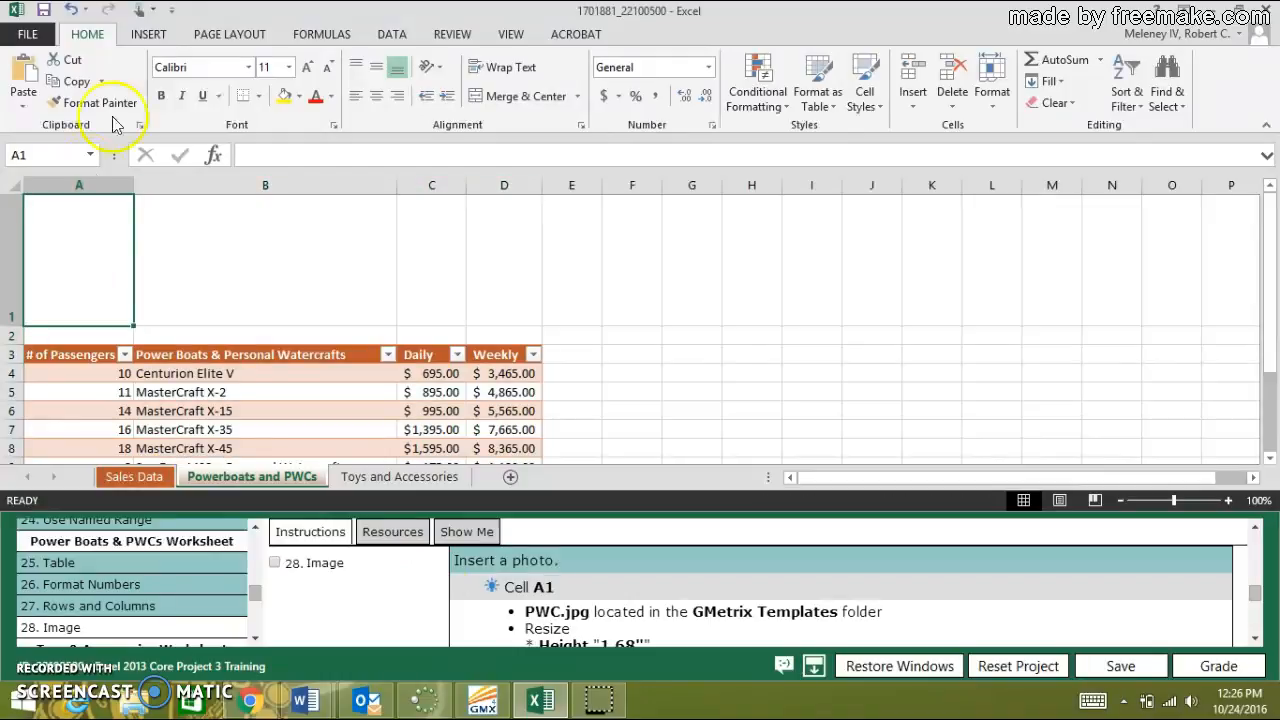
left_click(147, 35)
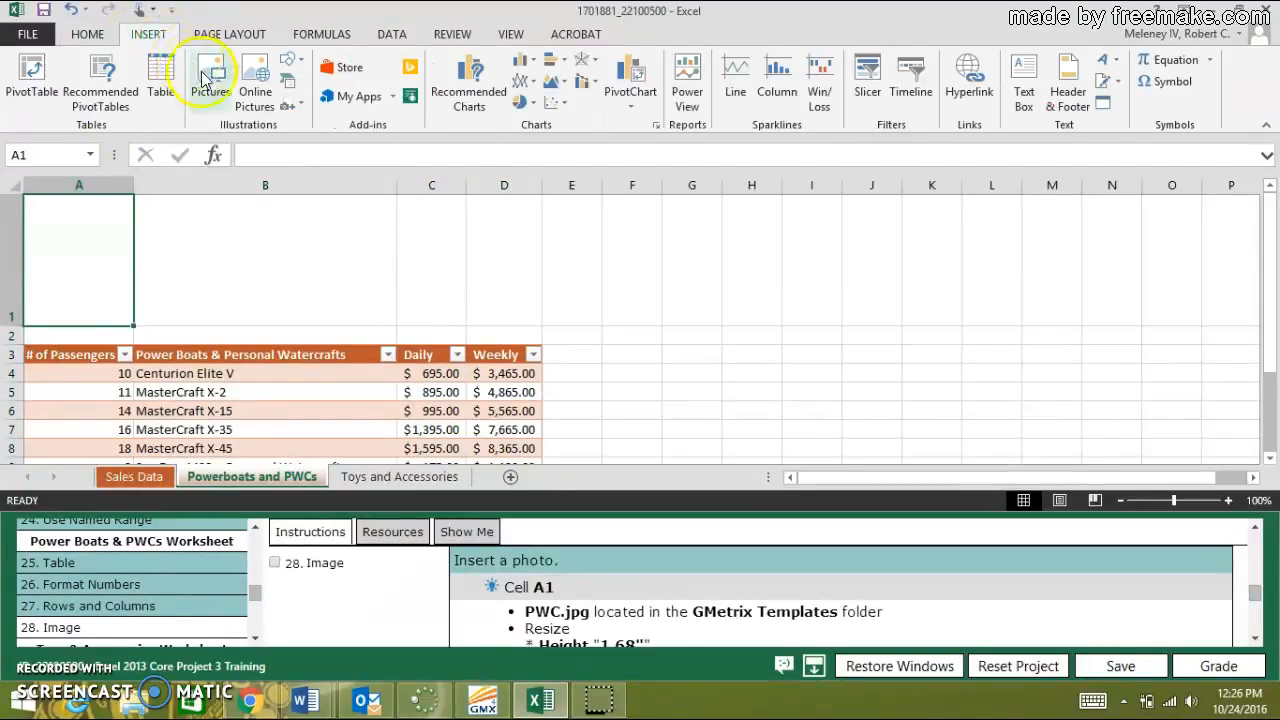
left_click(207, 87)
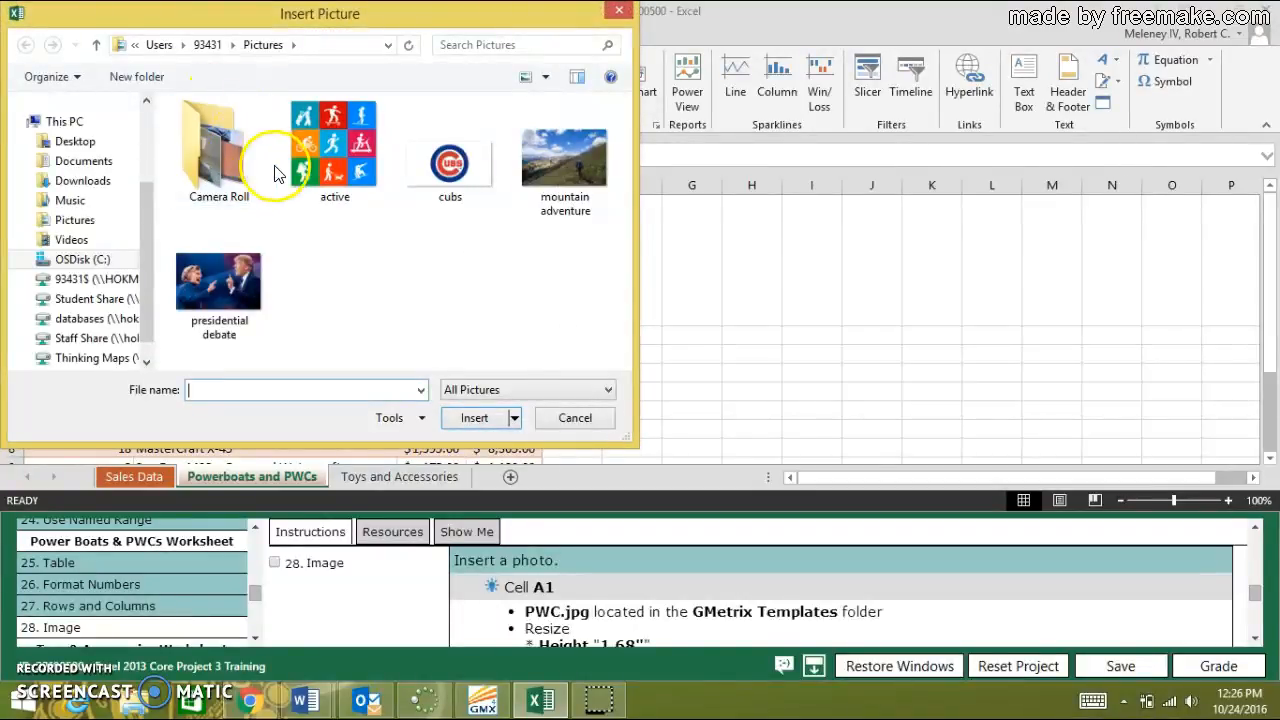
left_click(85, 162)
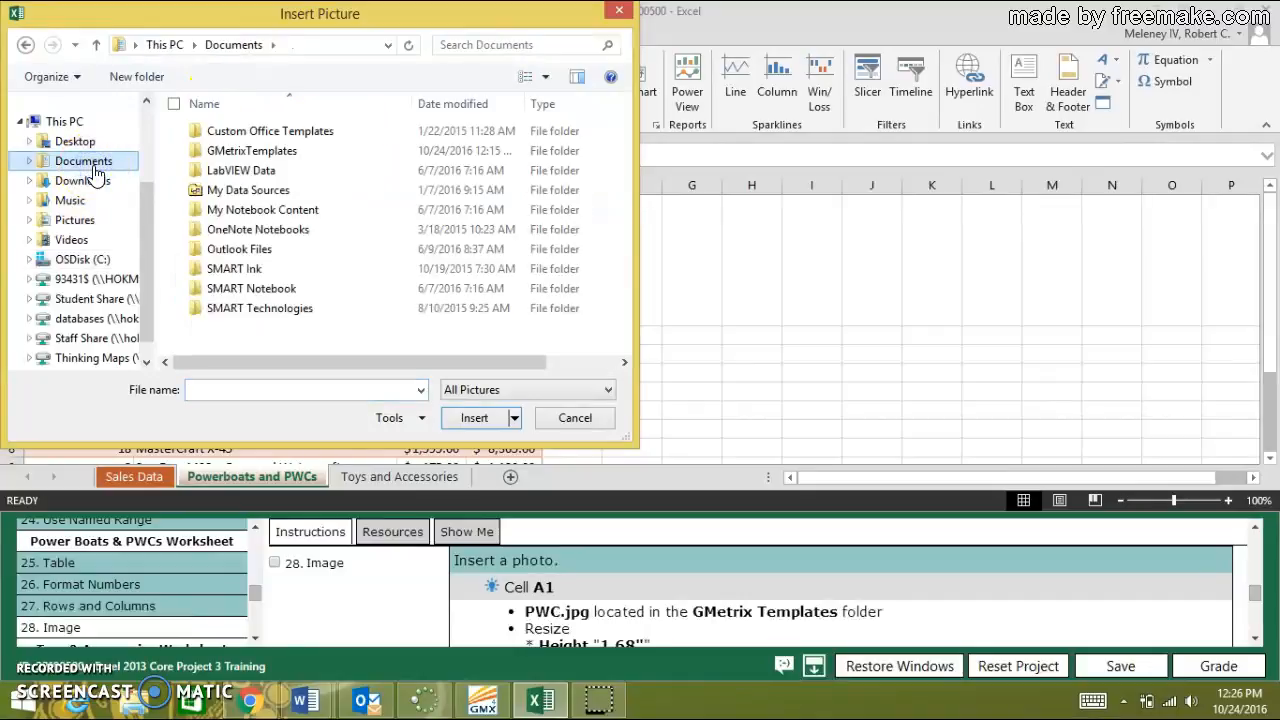
double_click(250, 152)
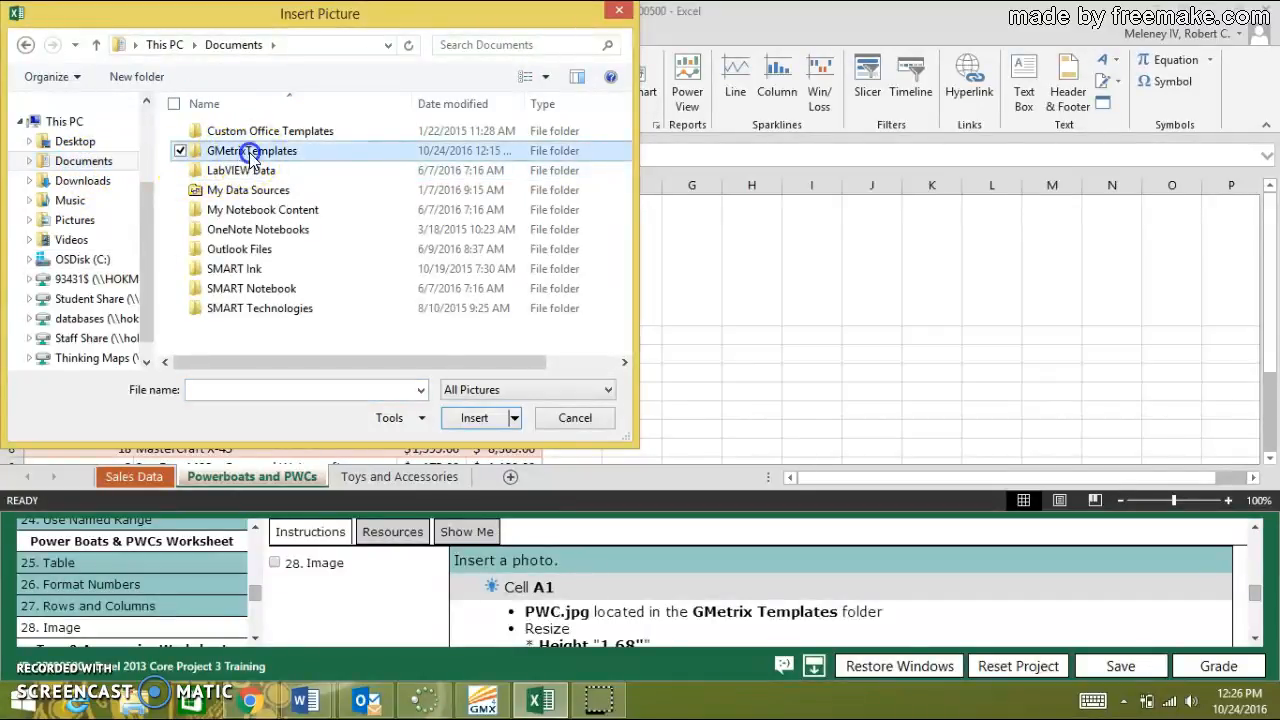
left_click(226, 165)
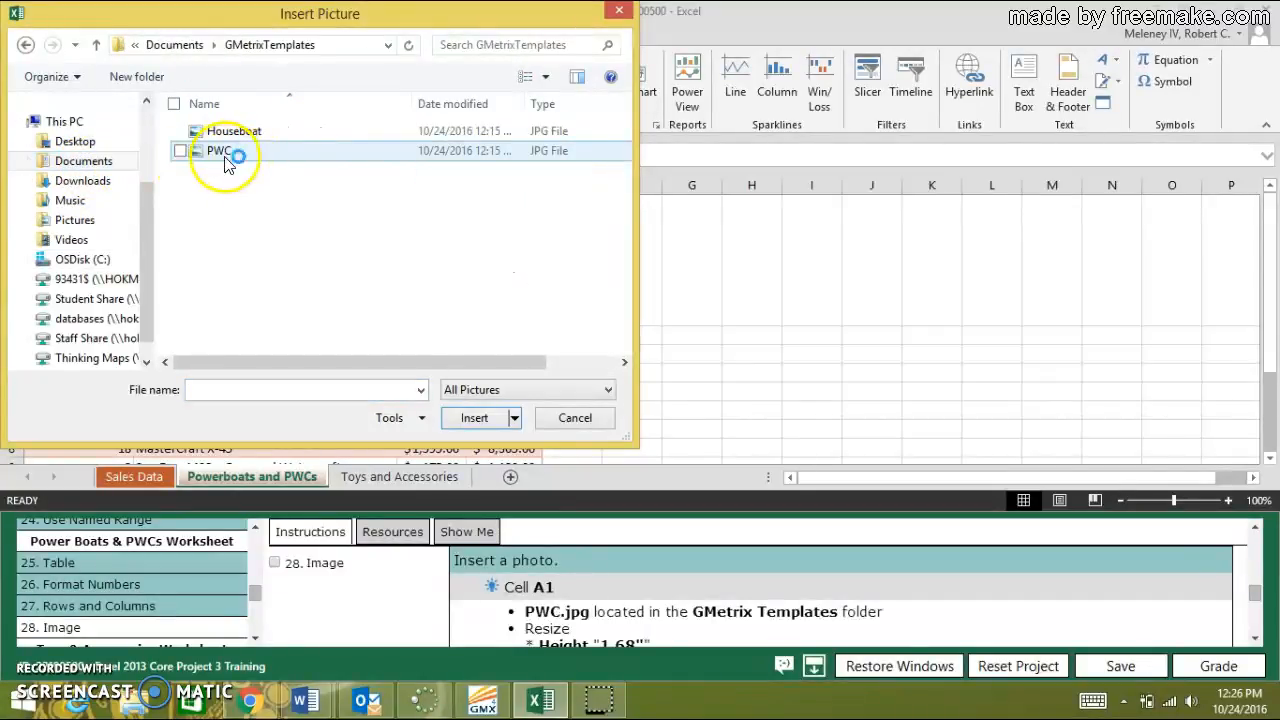
left_click(466, 416)
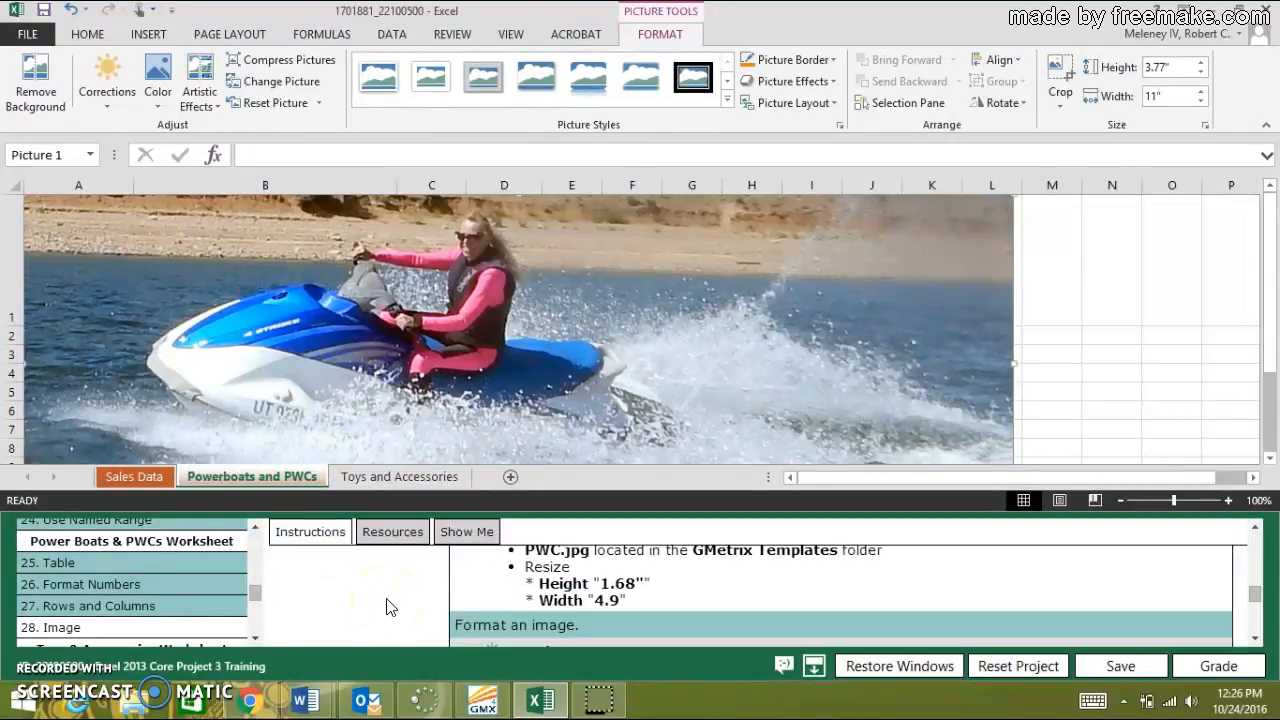
Resize the PWC picture to a height of 1.68" and a width of 4.9".
left_click(1160, 64)
type("1.687\"")
key("Return")
left_click(1165, 95)
double_click(1163, 96)
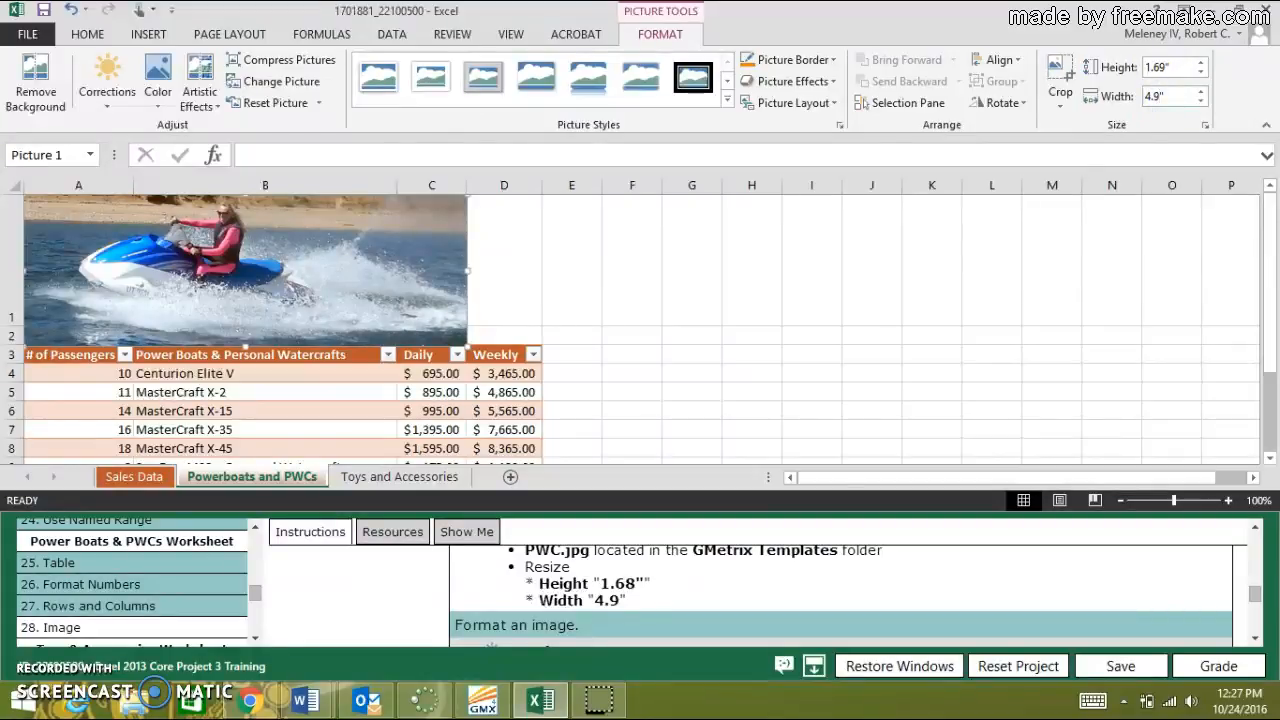
type("4.9")
key("Return")
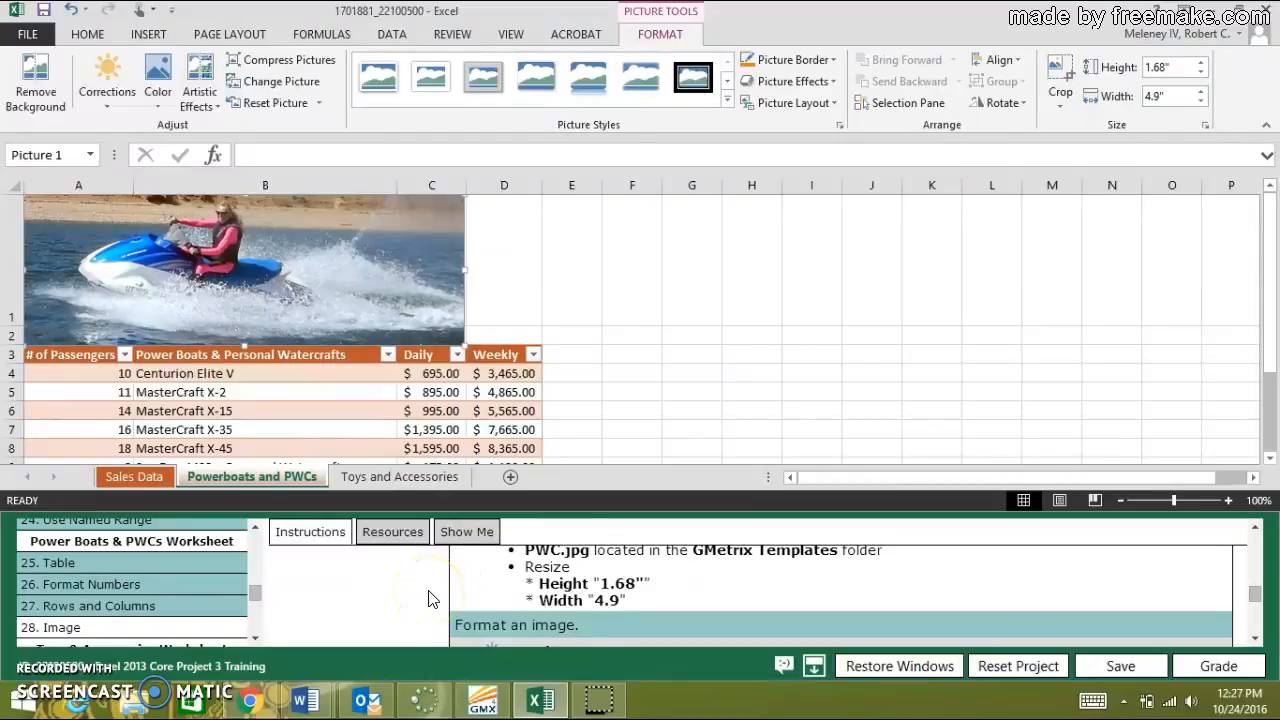
Apply the Soft Edge Oval picture style to the PWC picture and mark task 28, Image, as done.
scroll(428, 598, "down", 3)
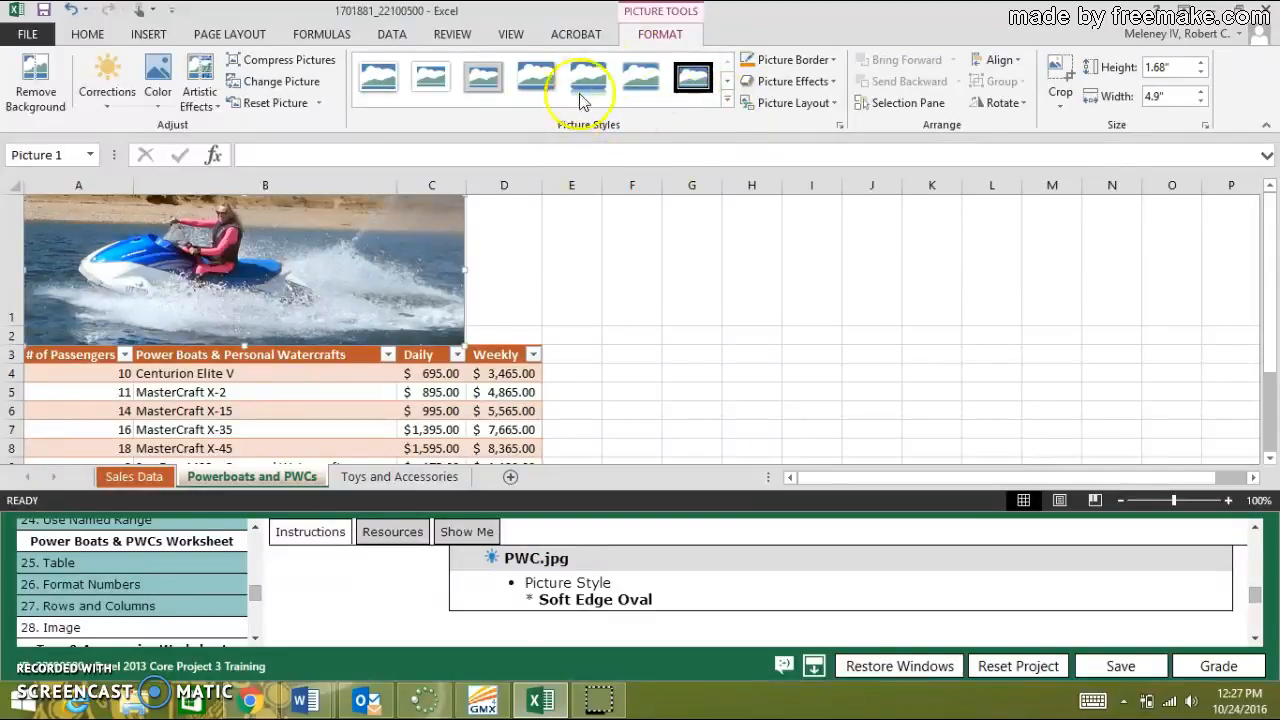
left_click(727, 101)
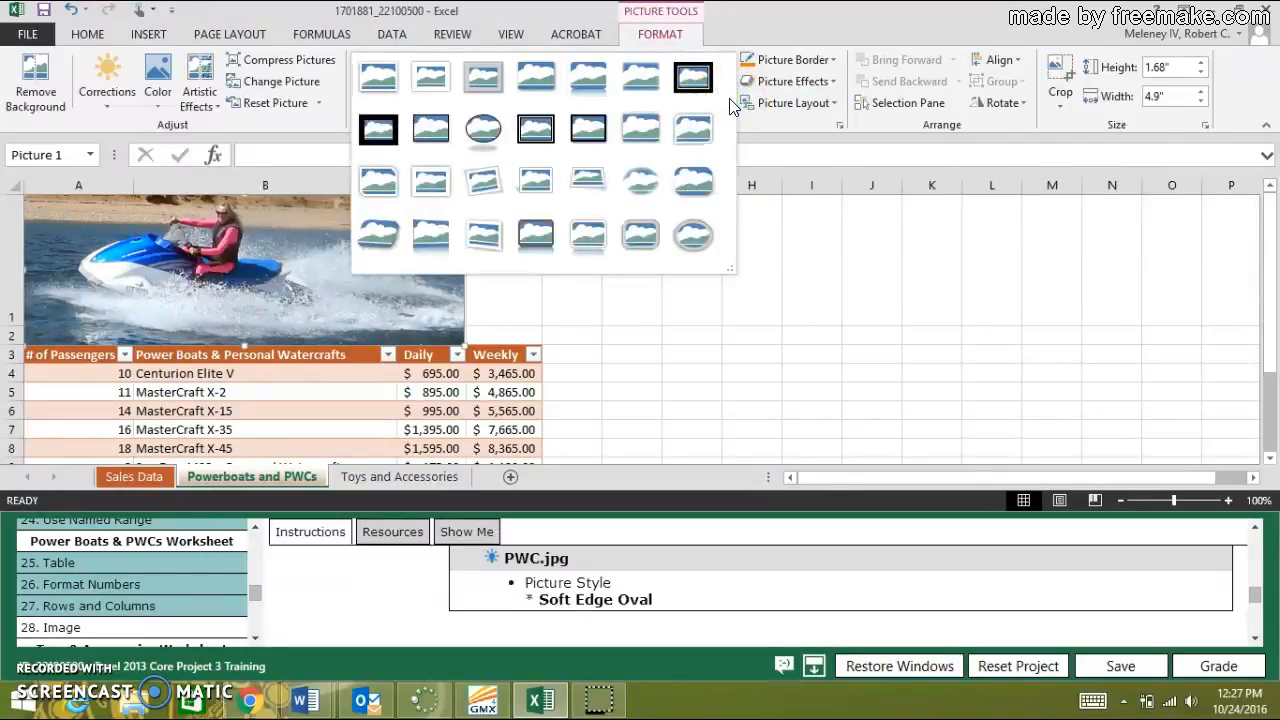
left_click(654, 180)
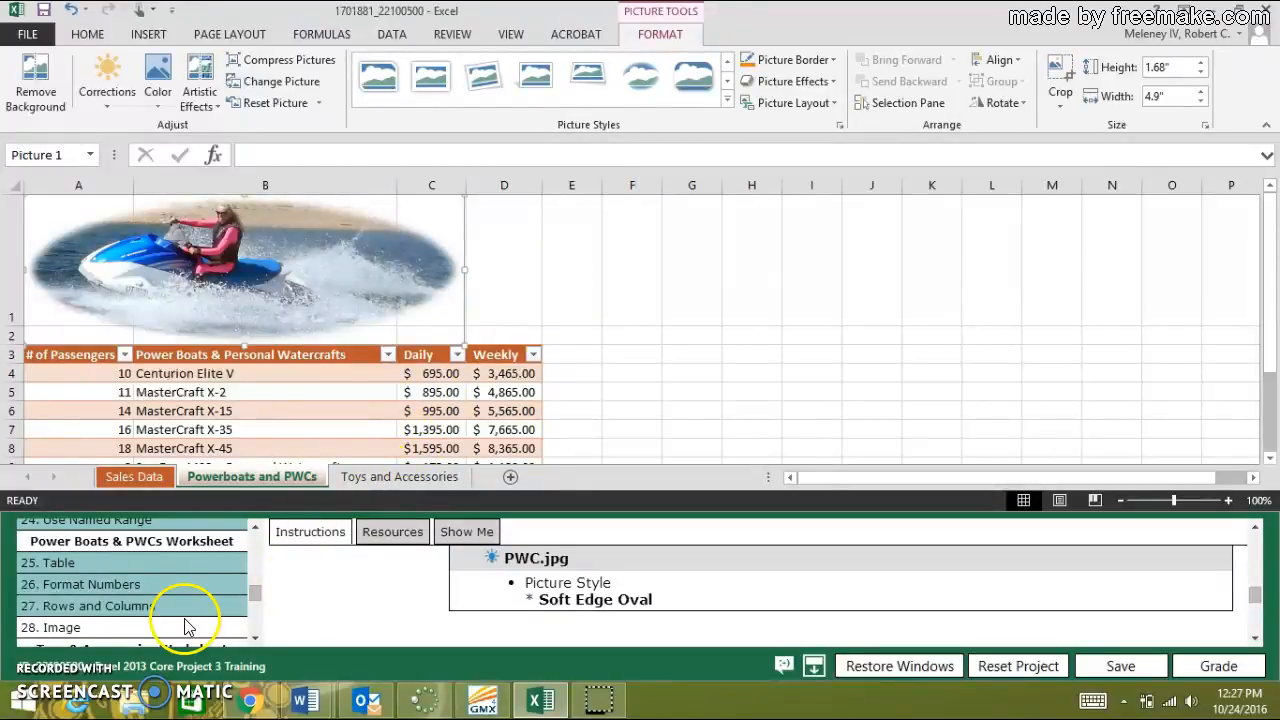
left_click(62, 628)
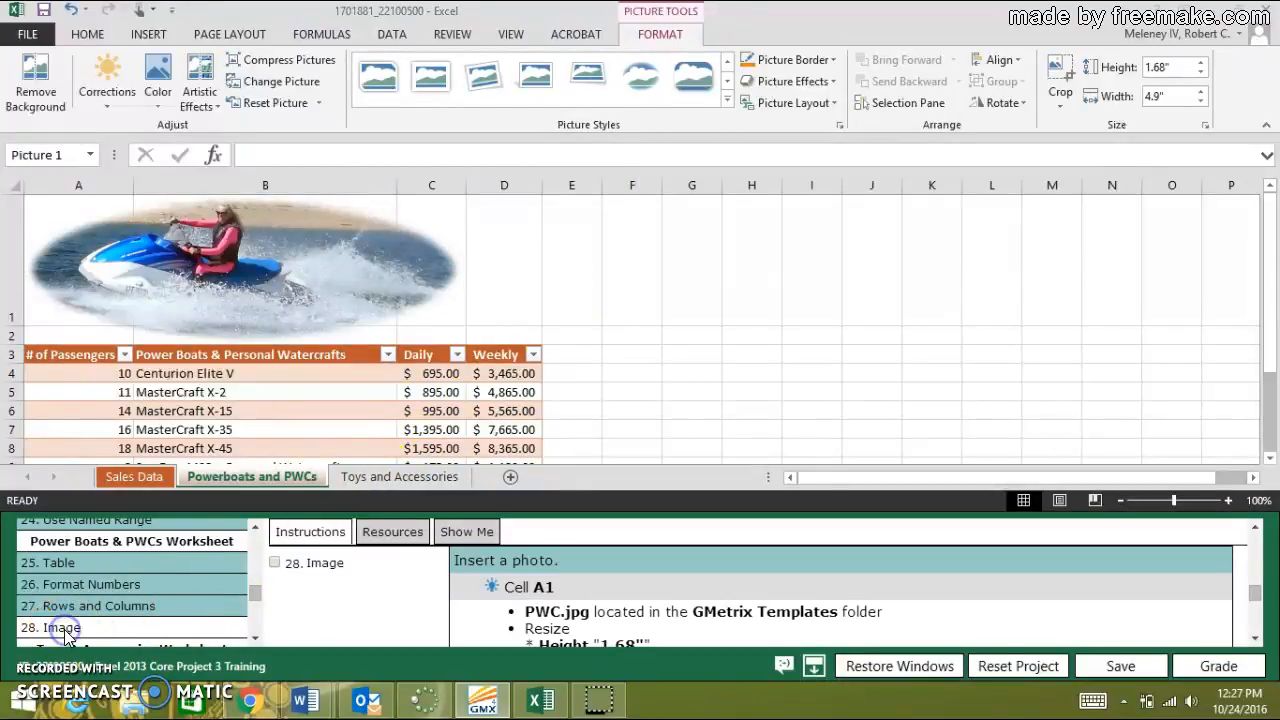
left_click(275, 564)
Show the instructions for task 29, Apply Cell Styles, and look through the remaining tasks in the project list.
scroll(277, 565, "down", 3)
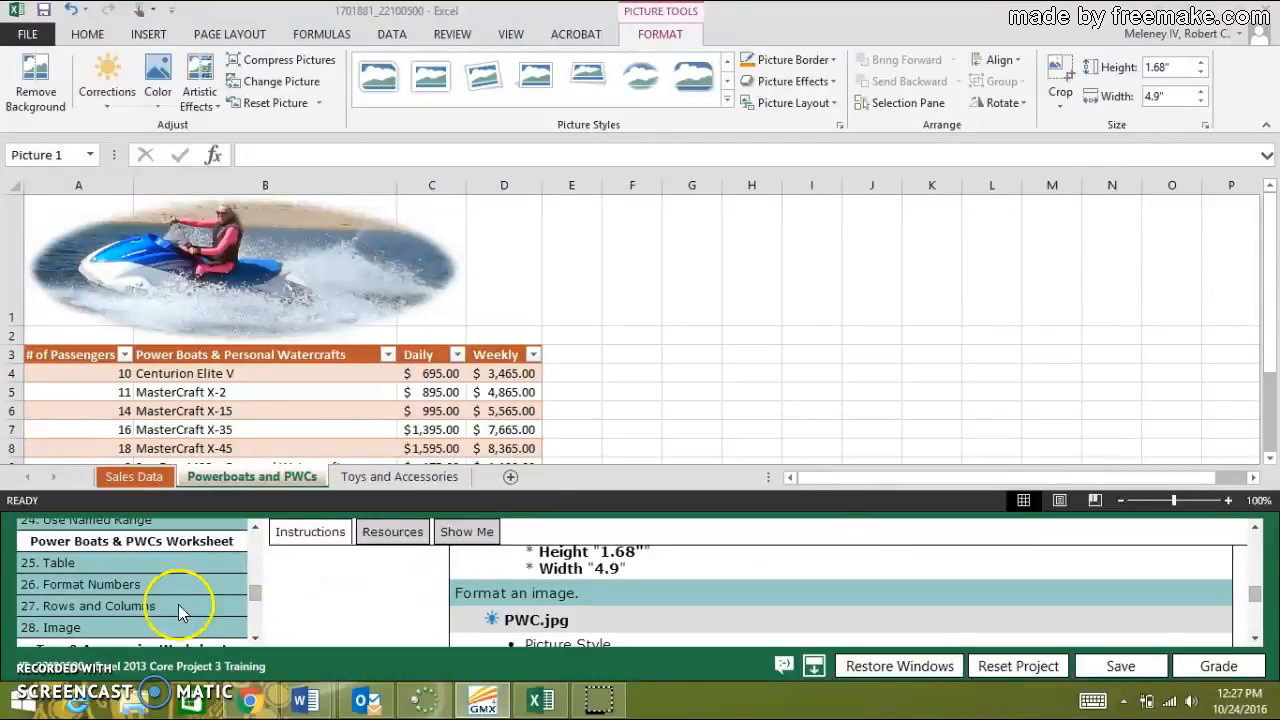
scroll(142, 615, "down", 1)
scroll(141, 617, "down", 1)
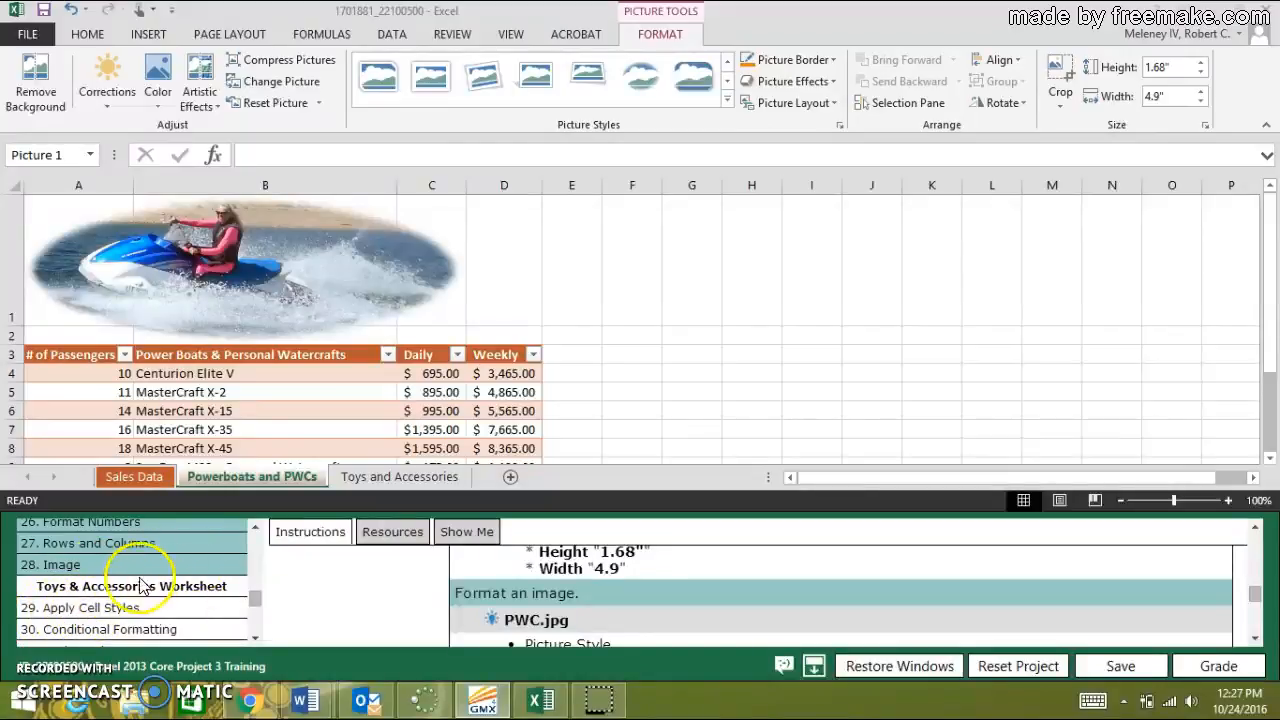
left_click(92, 608)
scroll(92, 615, "down", 12)
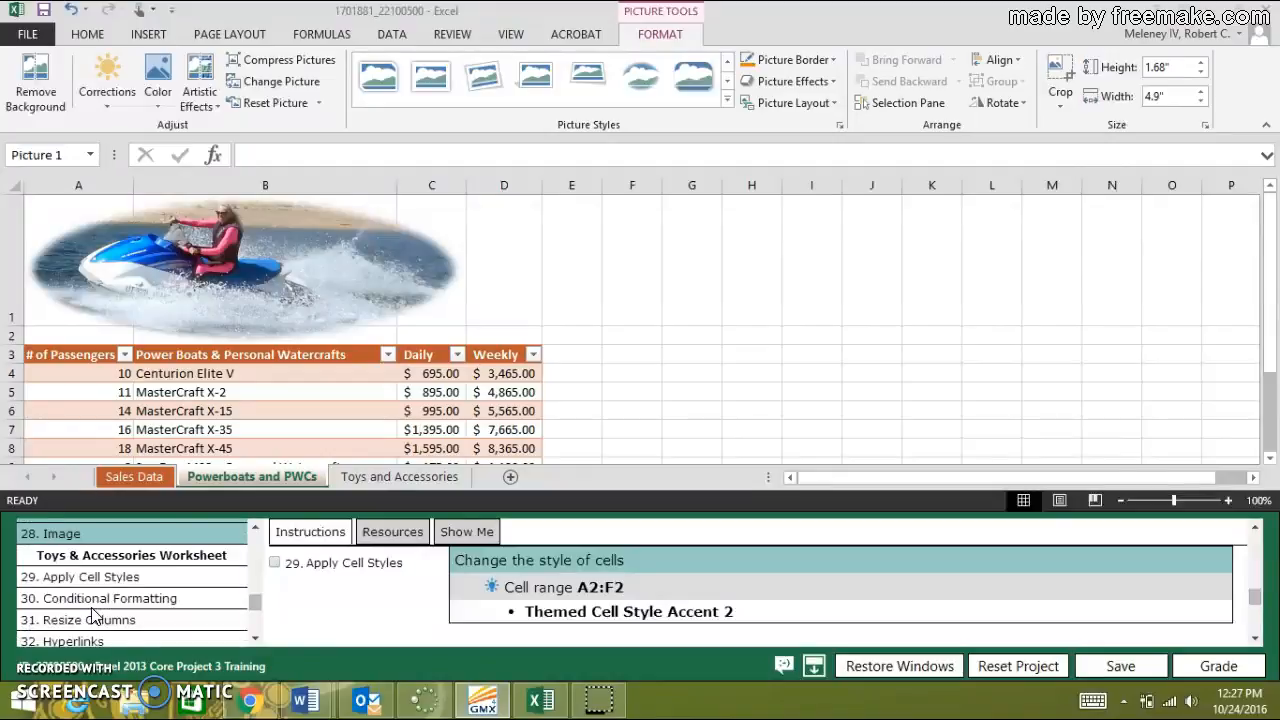
scroll(92, 615, "up", 6)
scroll(92, 612, "up", 4)
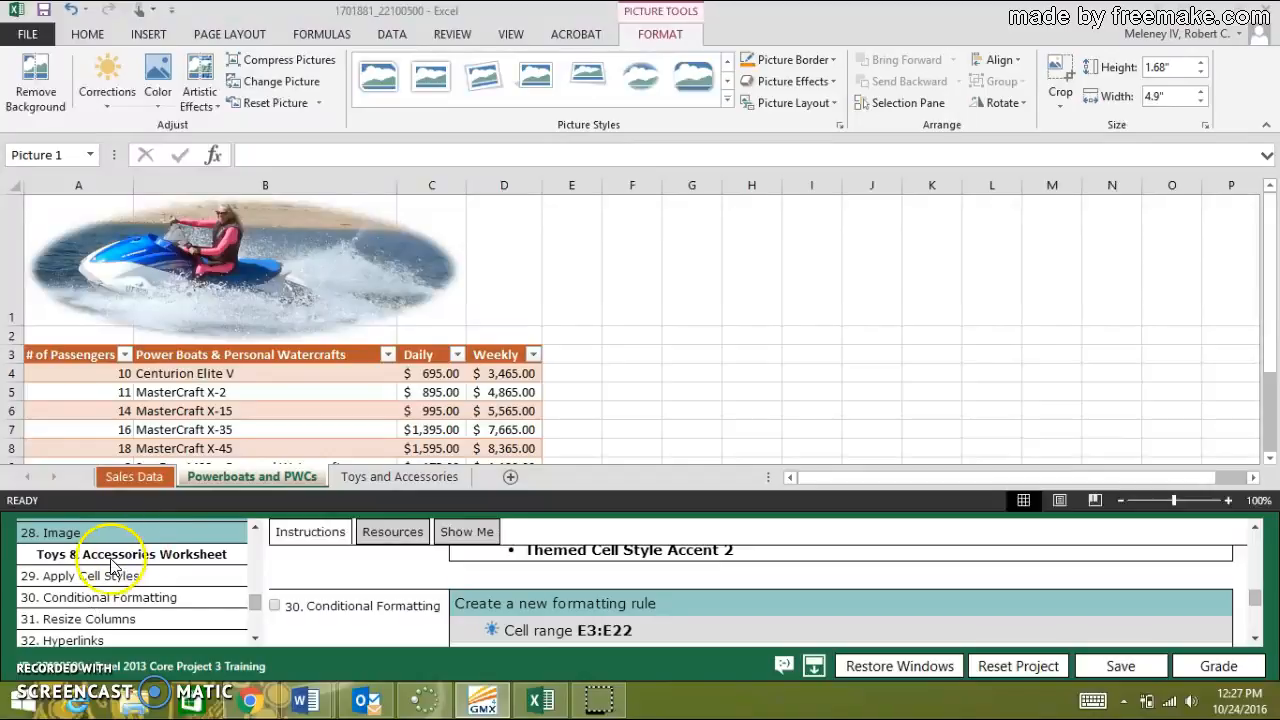
scroll(142, 562, "down", 10)
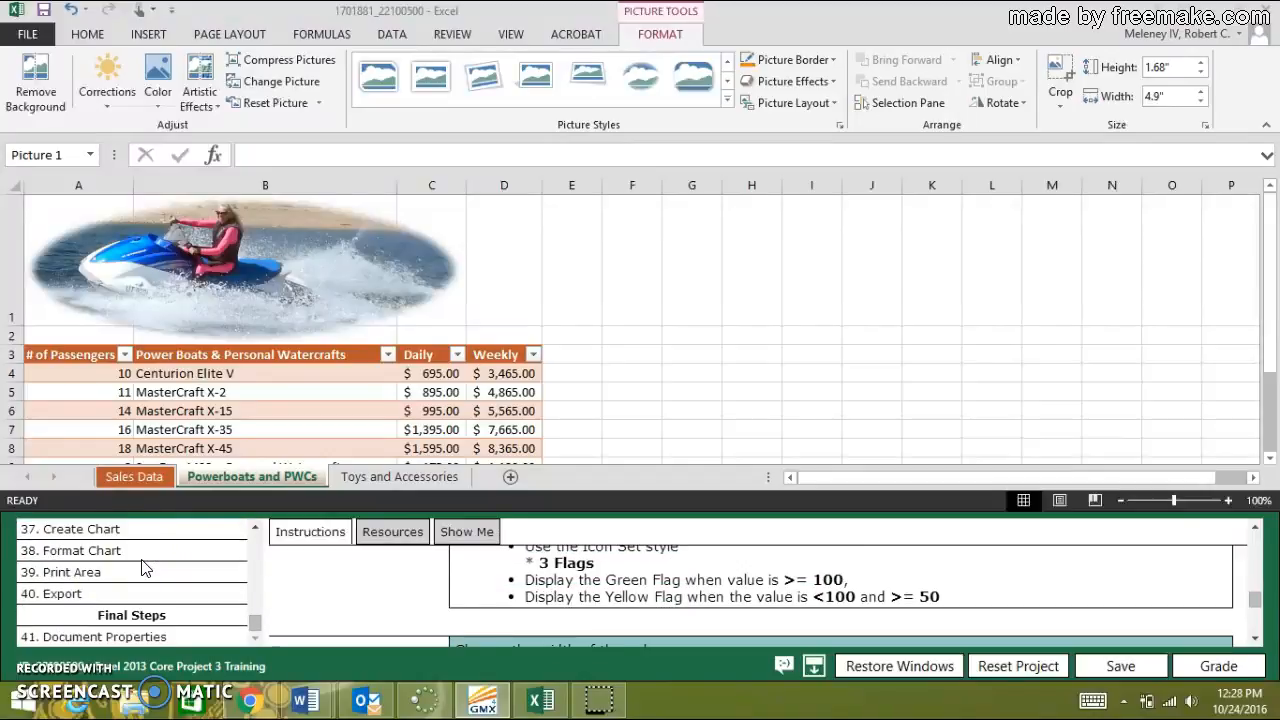